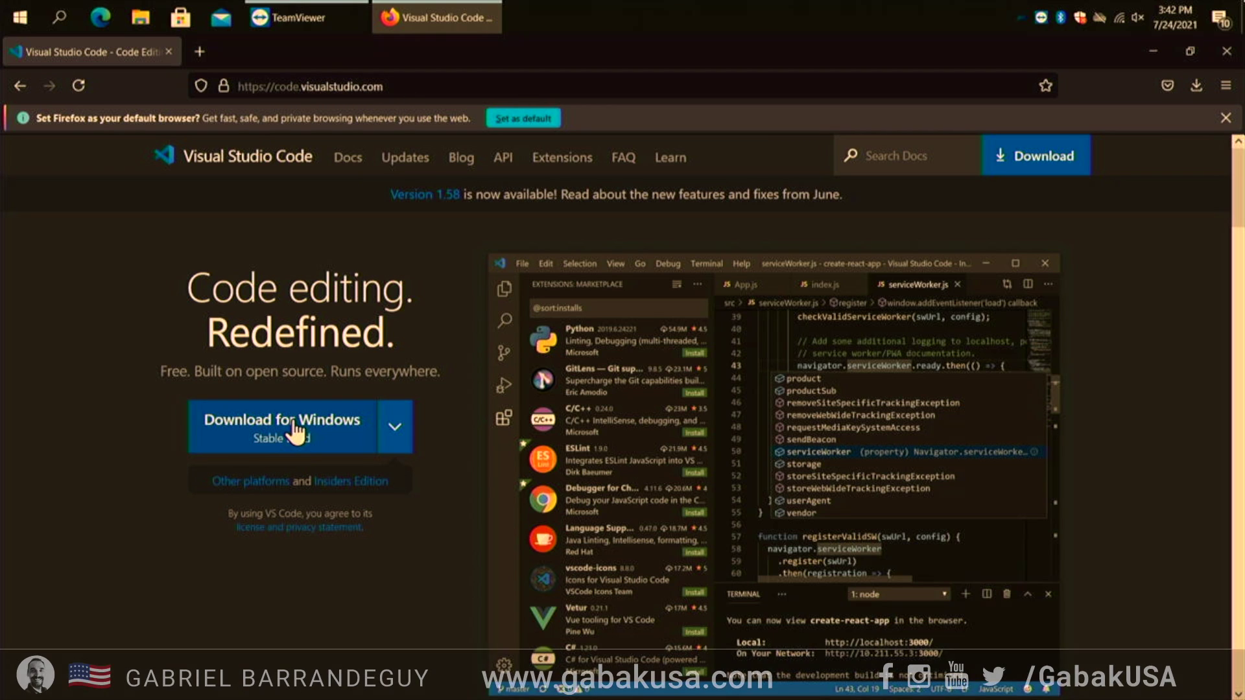
Download the stable Visual Studio Code build for Windows and save VSCodeUserSetup-x64-1.58.2.exe
left_click(280, 443)
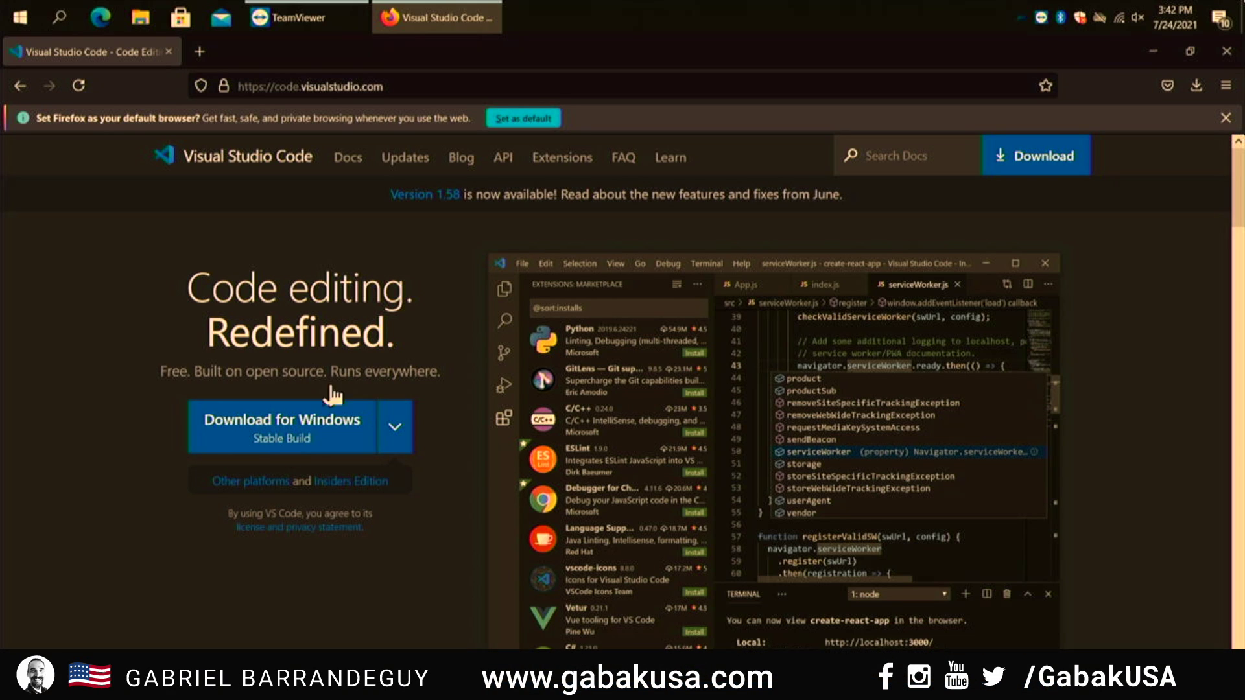
left_click(400, 423)
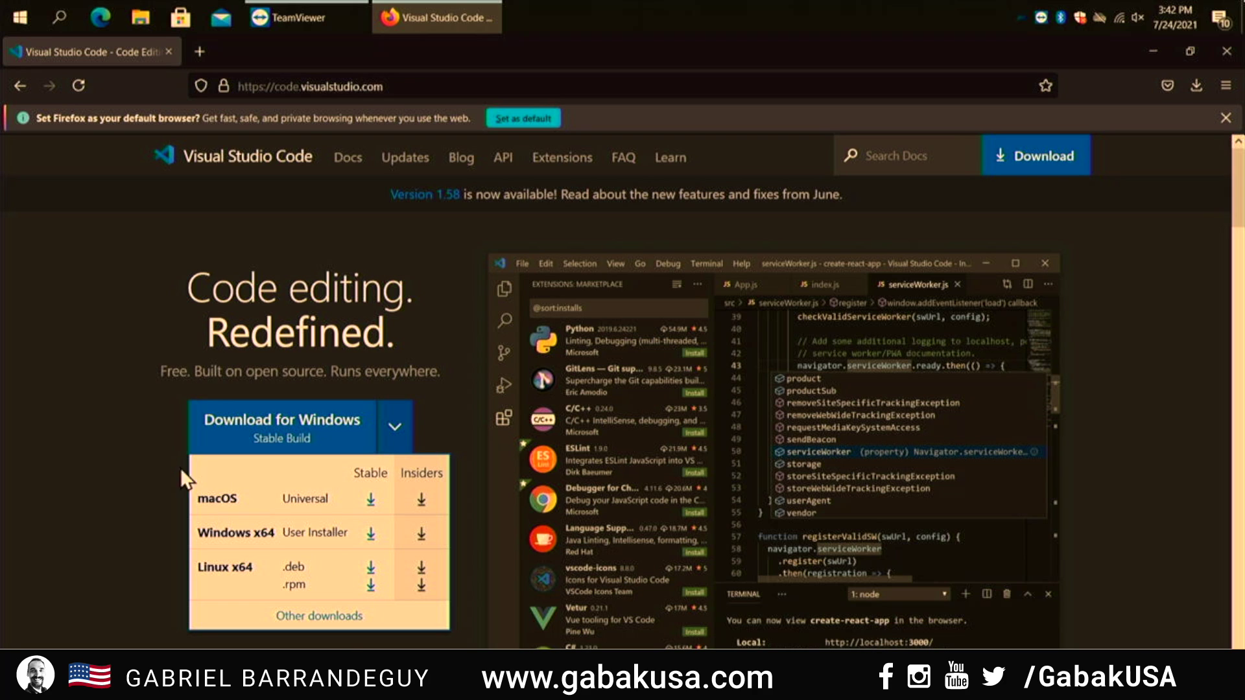
left_click(150, 443)
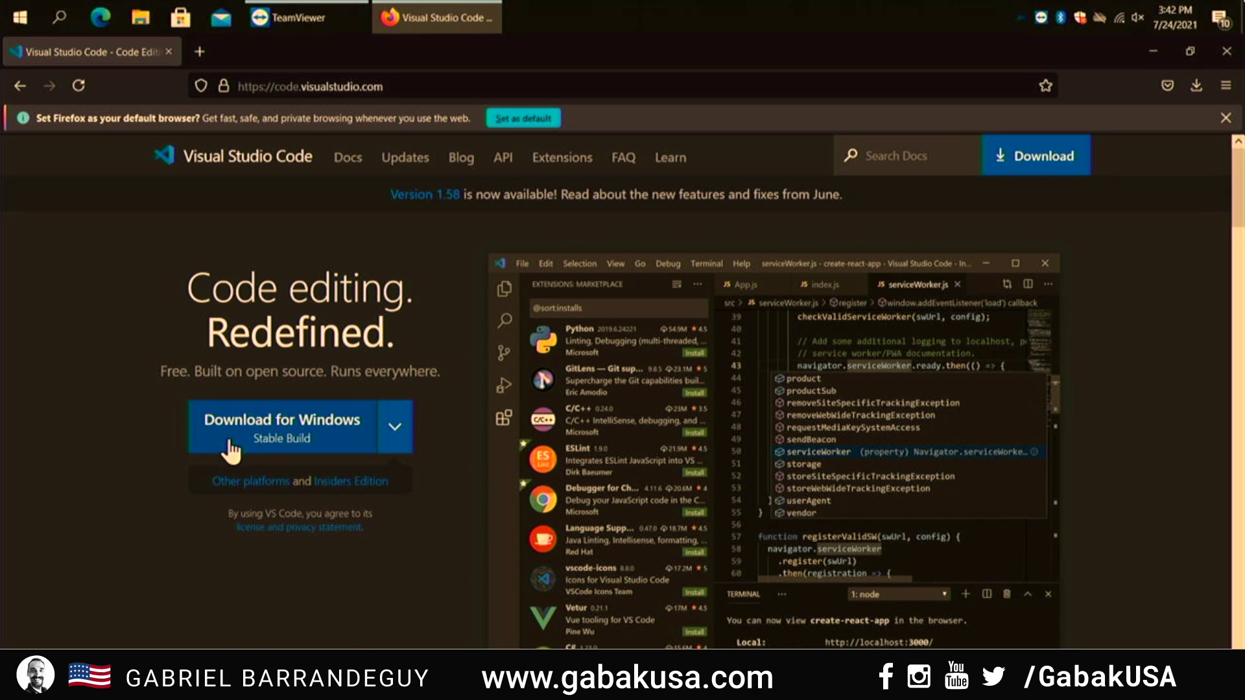
left_click(279, 418)
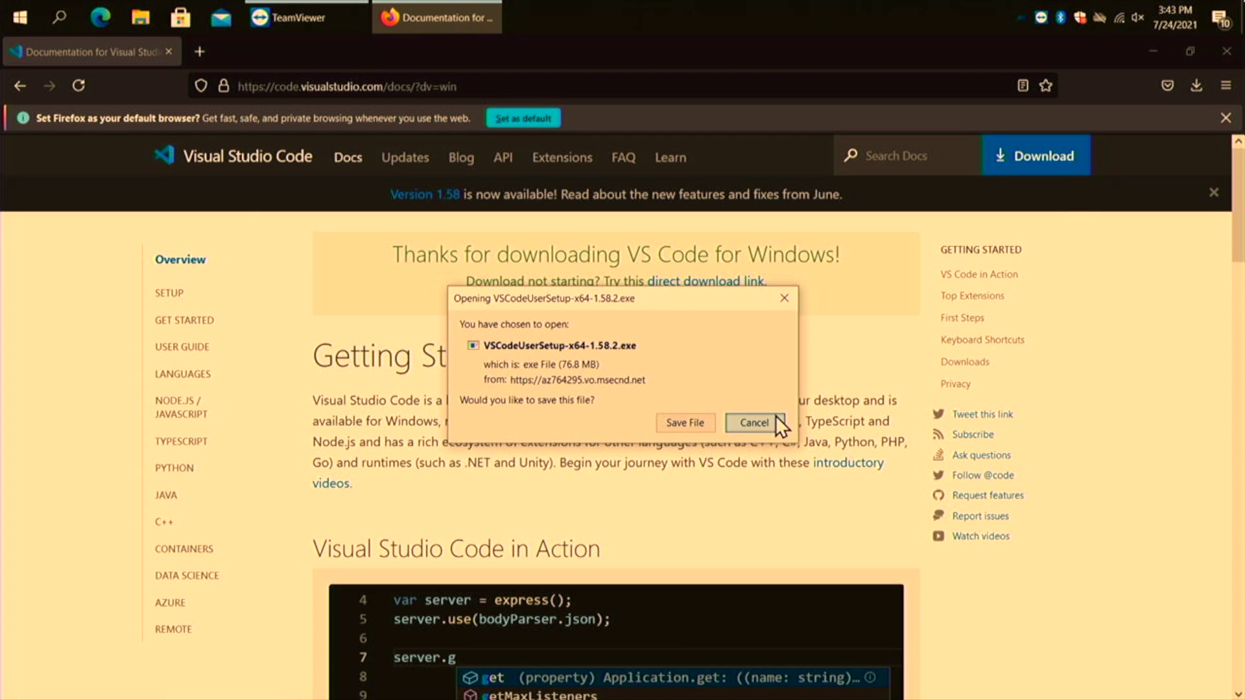
left_click(775, 421)
left_click(1188, 92)
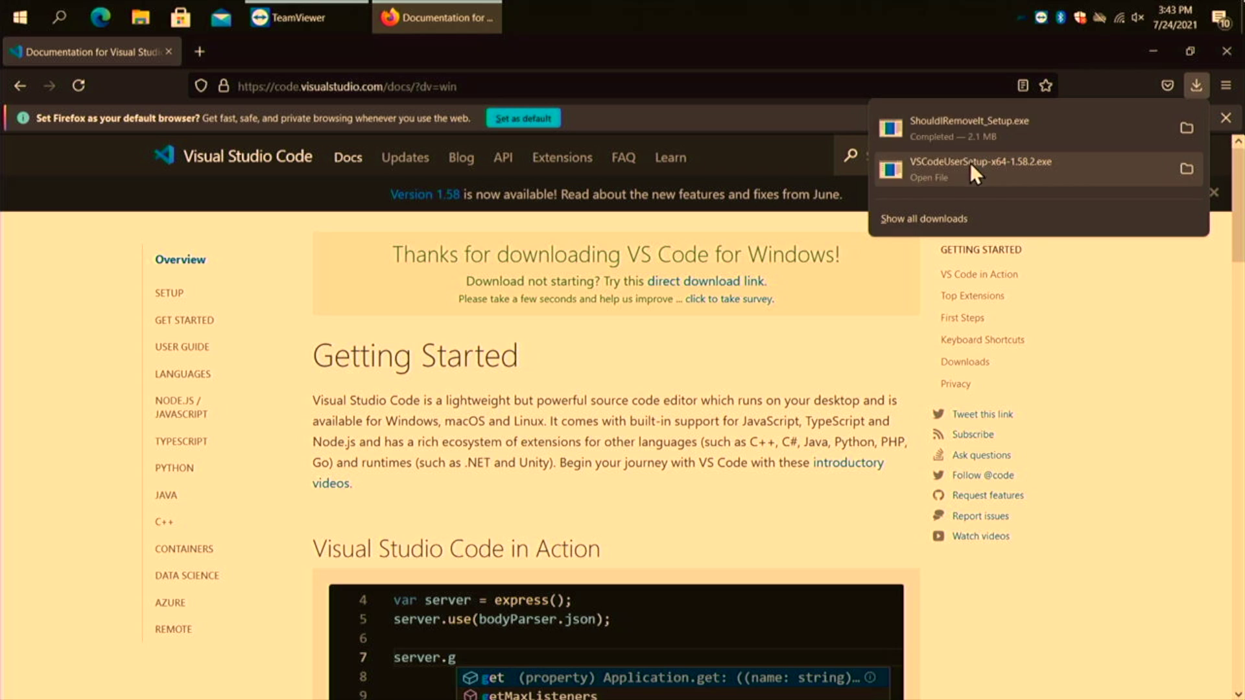
left_click(1013, 125)
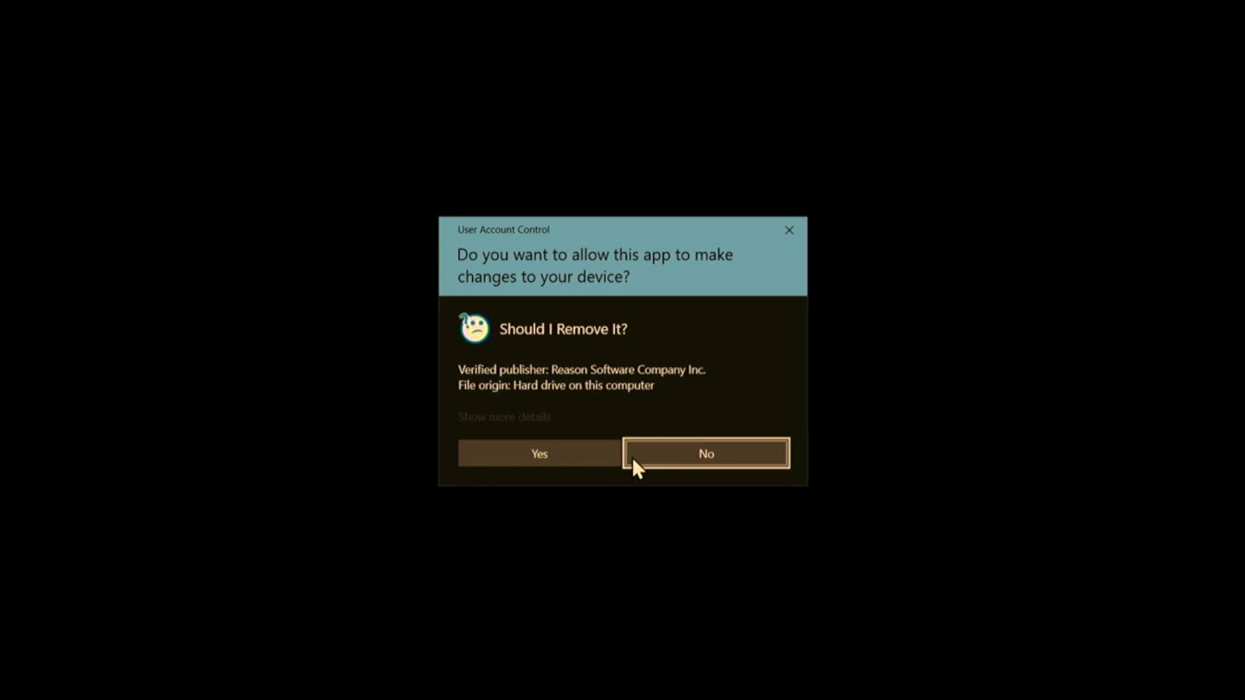
left_click(633, 457)
Run the downloaded VSCodeUserSetup-x64-1.58.2.exe, accept the license agreement and continue with the default settings as far as the additional tasks
left_click(1194, 84)
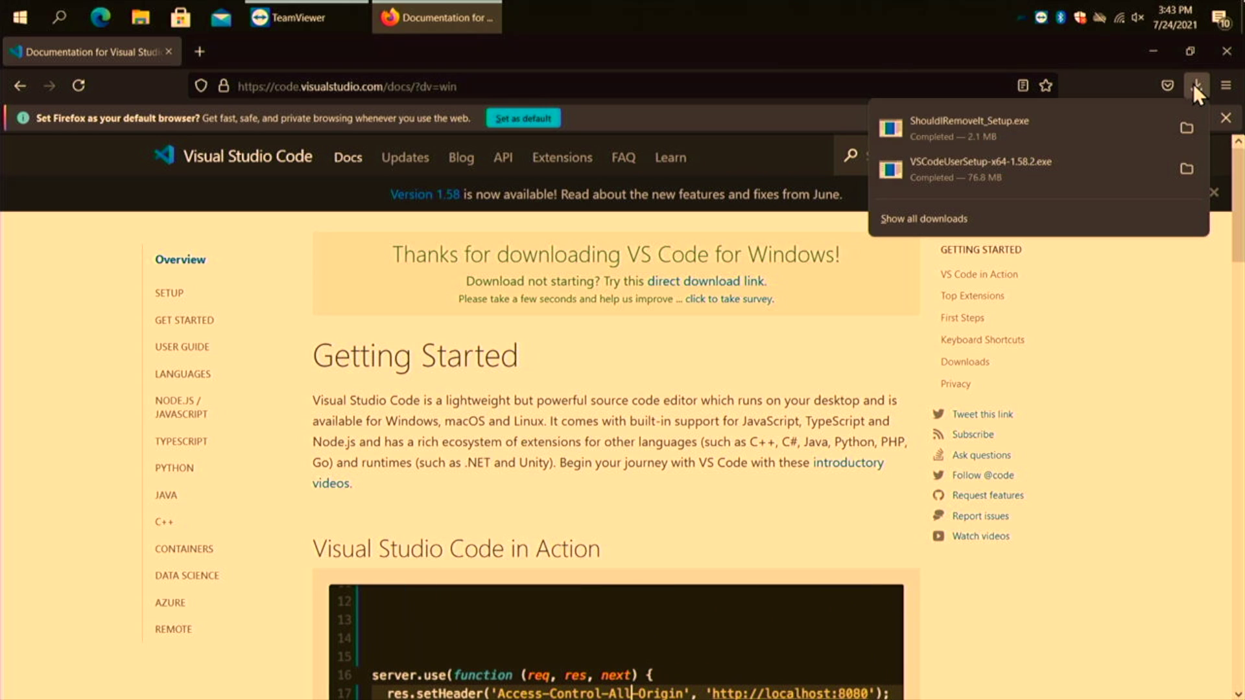
left_click(952, 167)
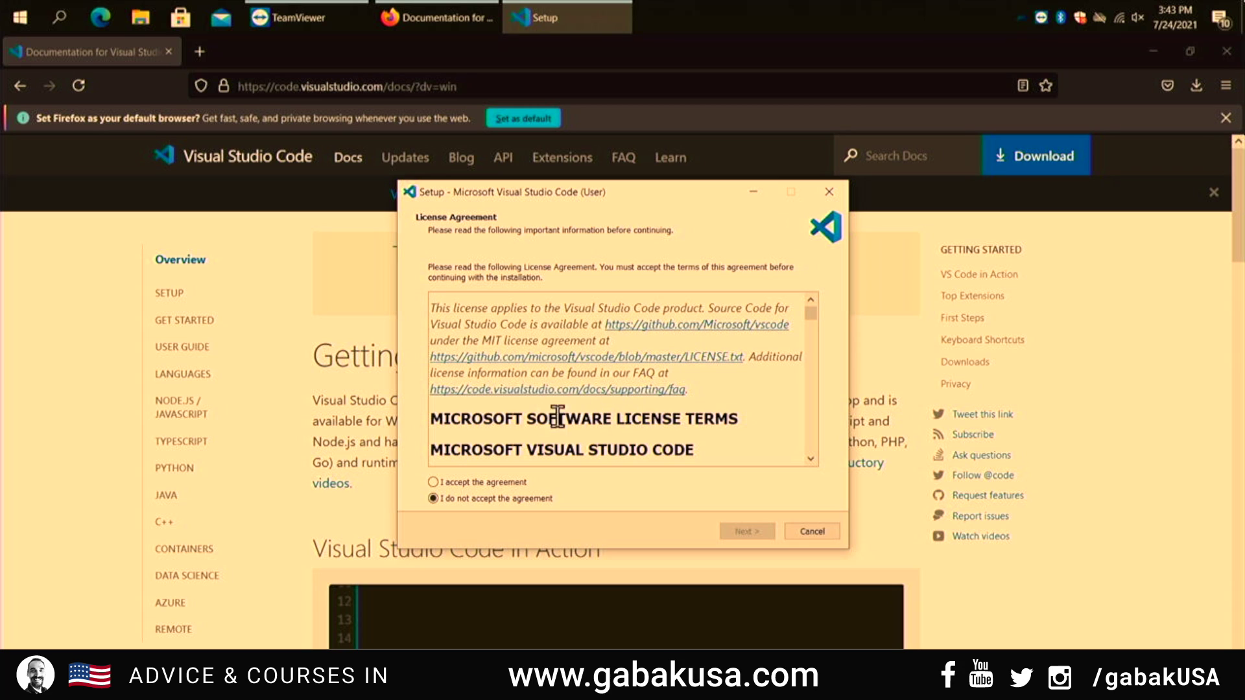
left_click(513, 481)
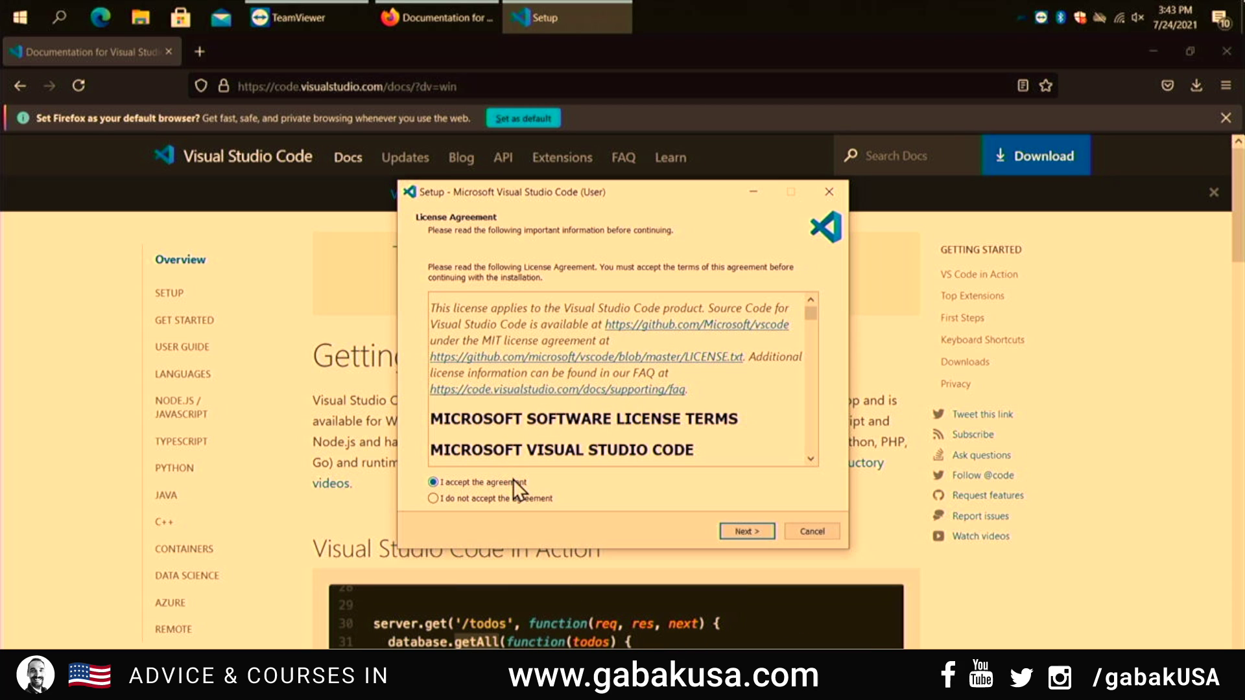
left_click(751, 529)
left_click(751, 529)
left_click(751, 529)
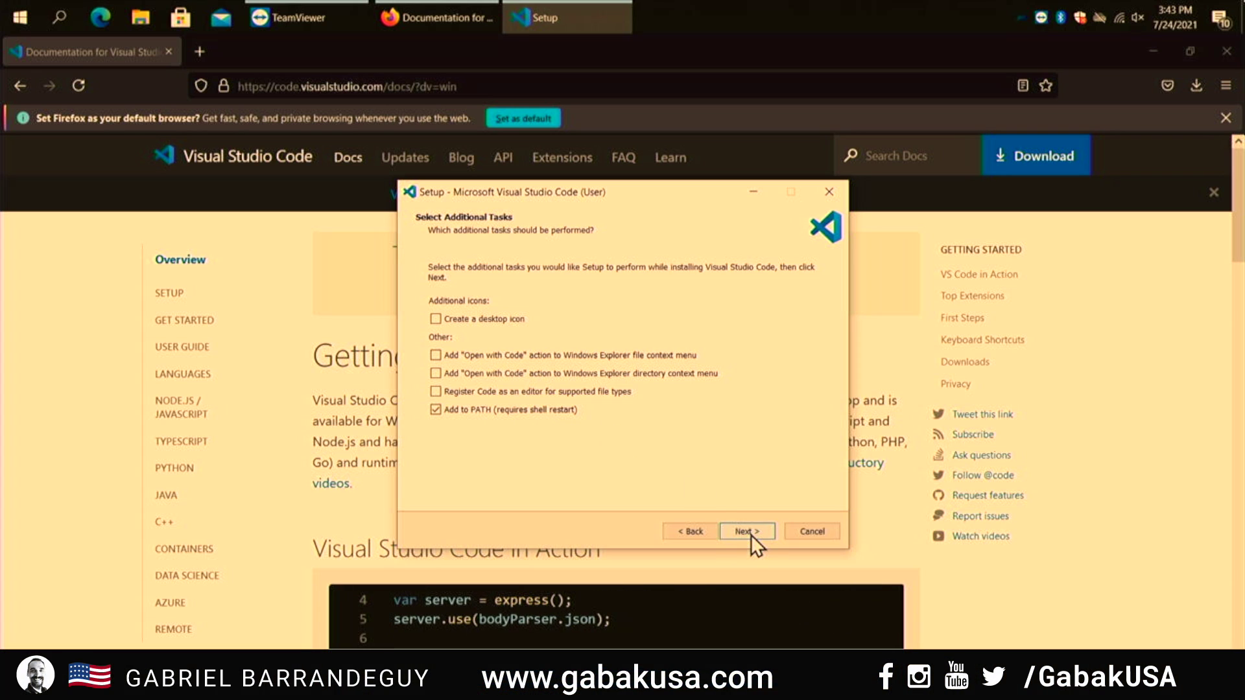
Enable creating a desktop icon, install Visual Studio Code and finish the setup with the program launched
left_click(481, 316)
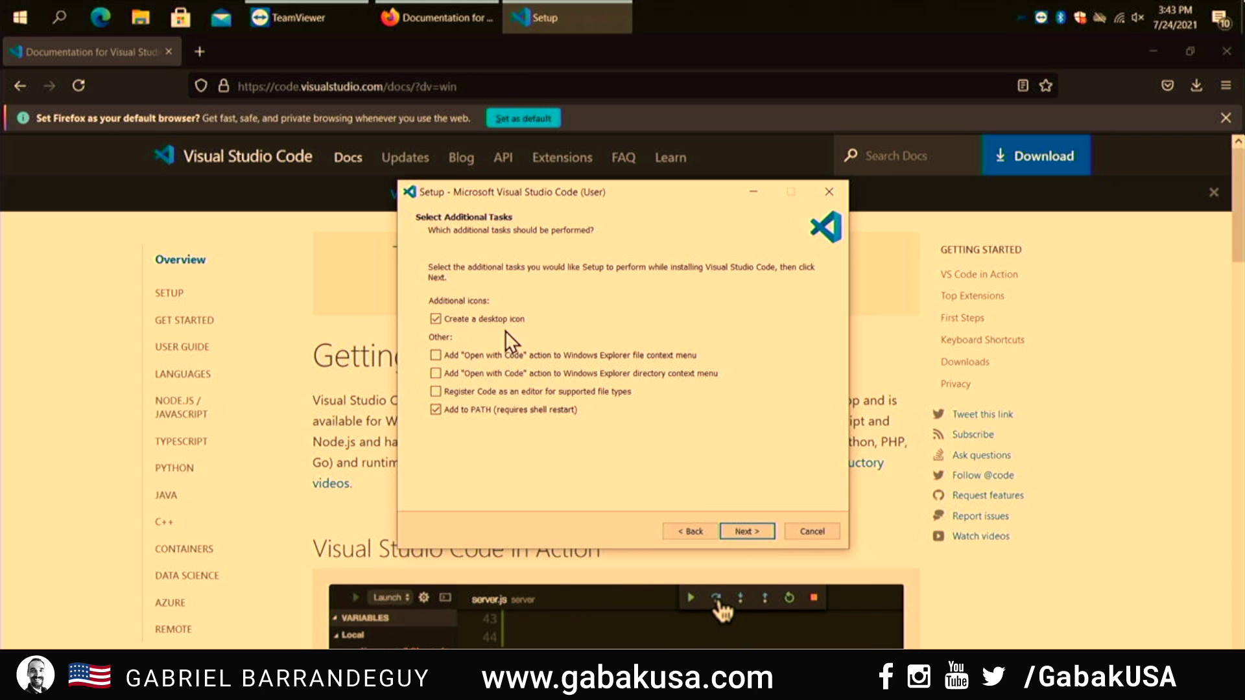
left_click(757, 536)
left_click(757, 536)
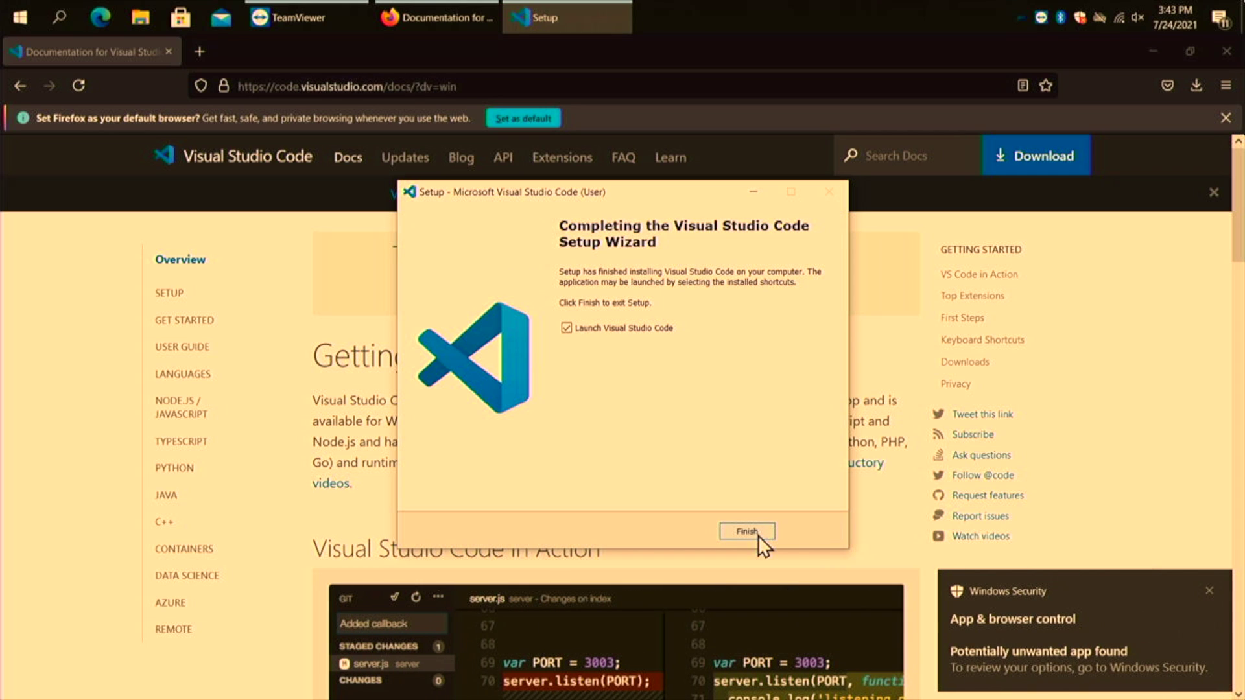
left_click(757, 535)
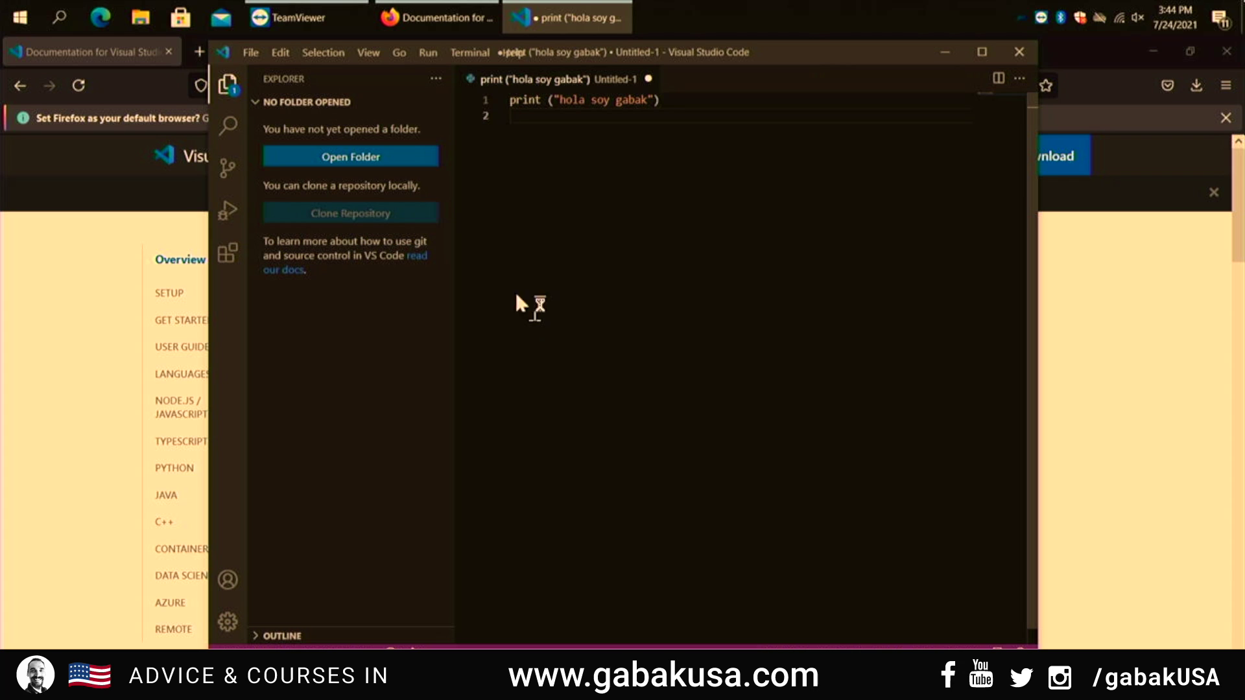
Close the untitled file containing the old print statement without saving its changes
left_click(647, 78)
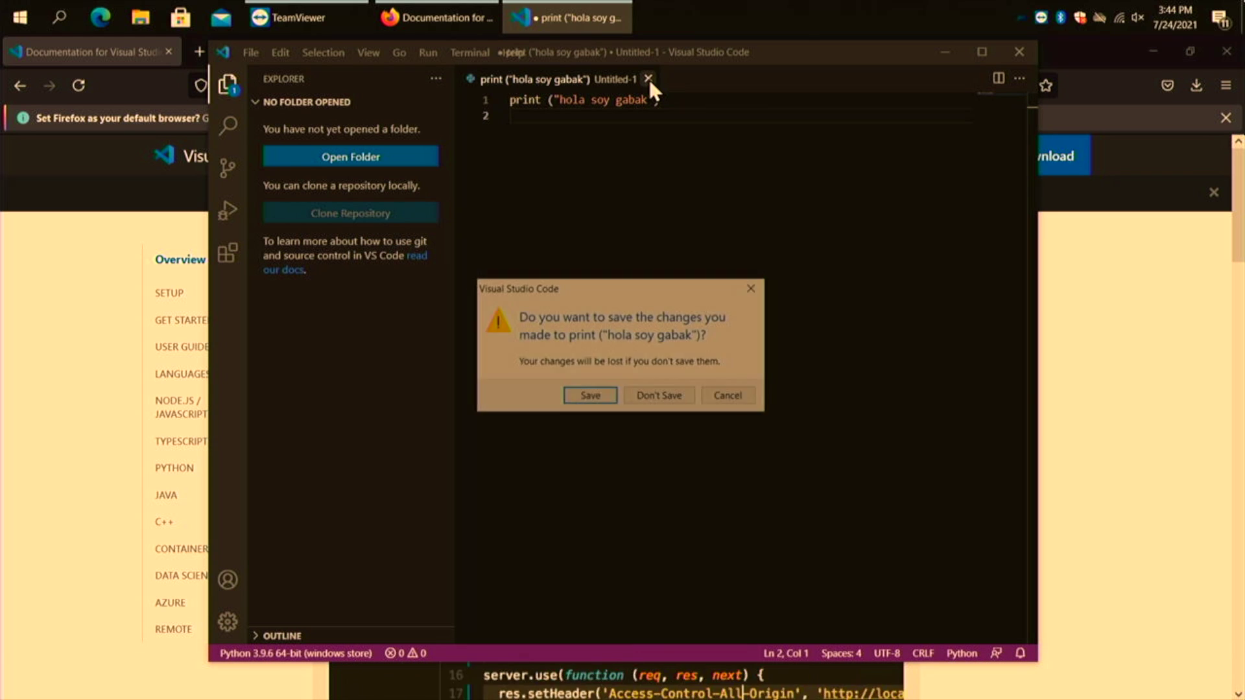
left_click(679, 396)
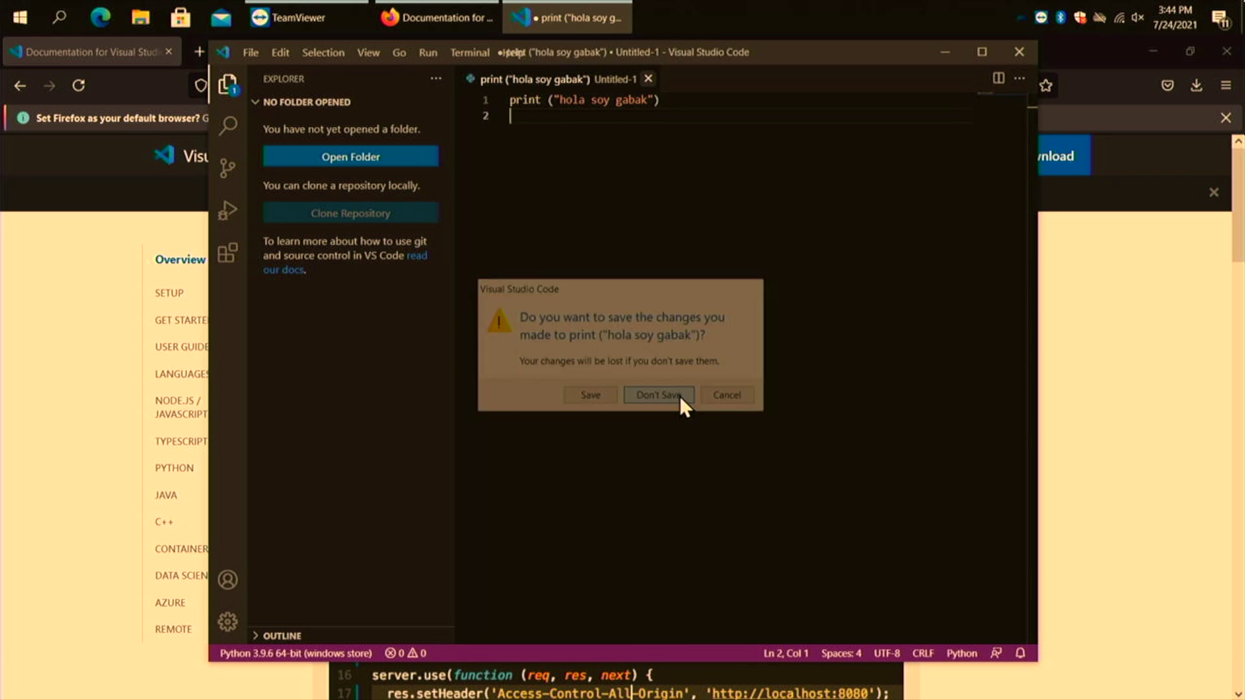
Search the extensions marketplace for "pyth", open Microsoft's Python extension, uninstall it and install it again
left_click(227, 253)
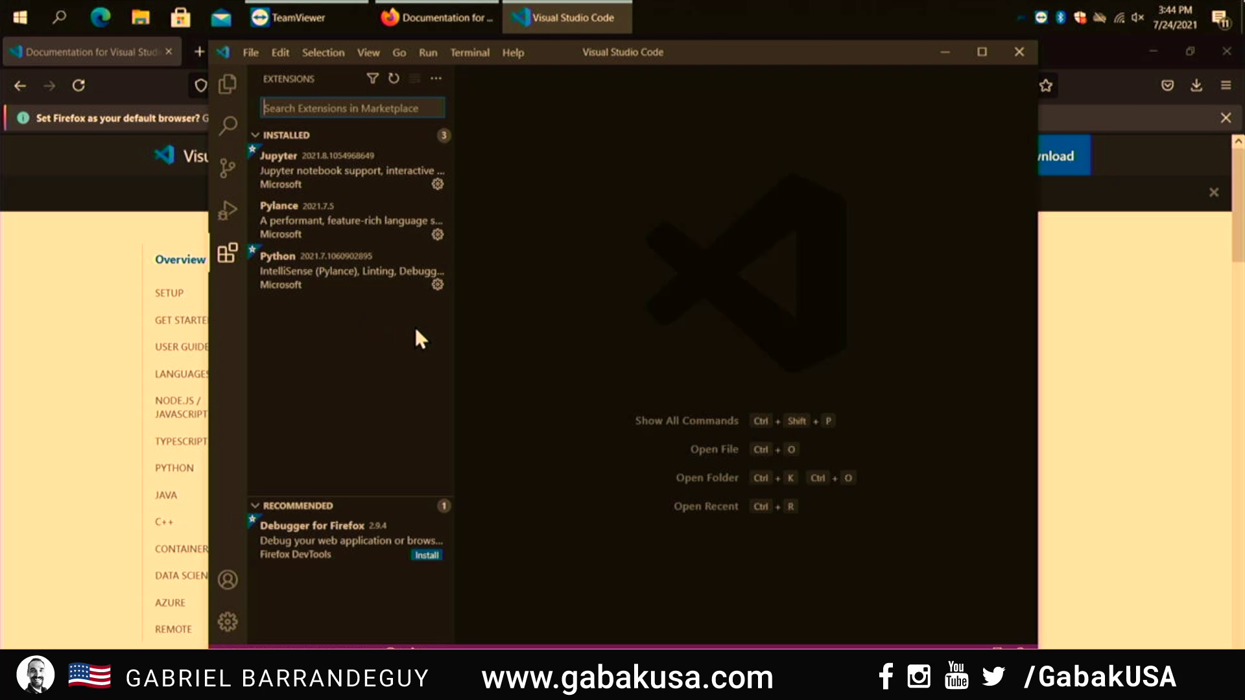
left_click(235, 97)
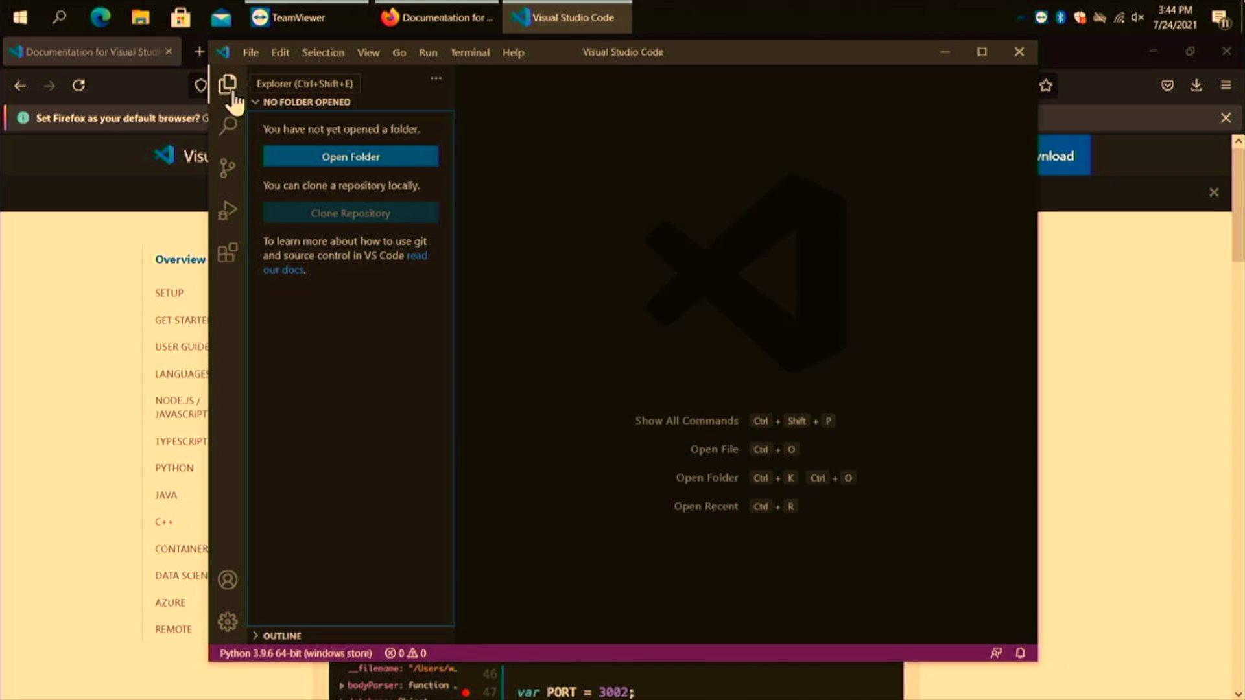
key("ctrl+shift+x")
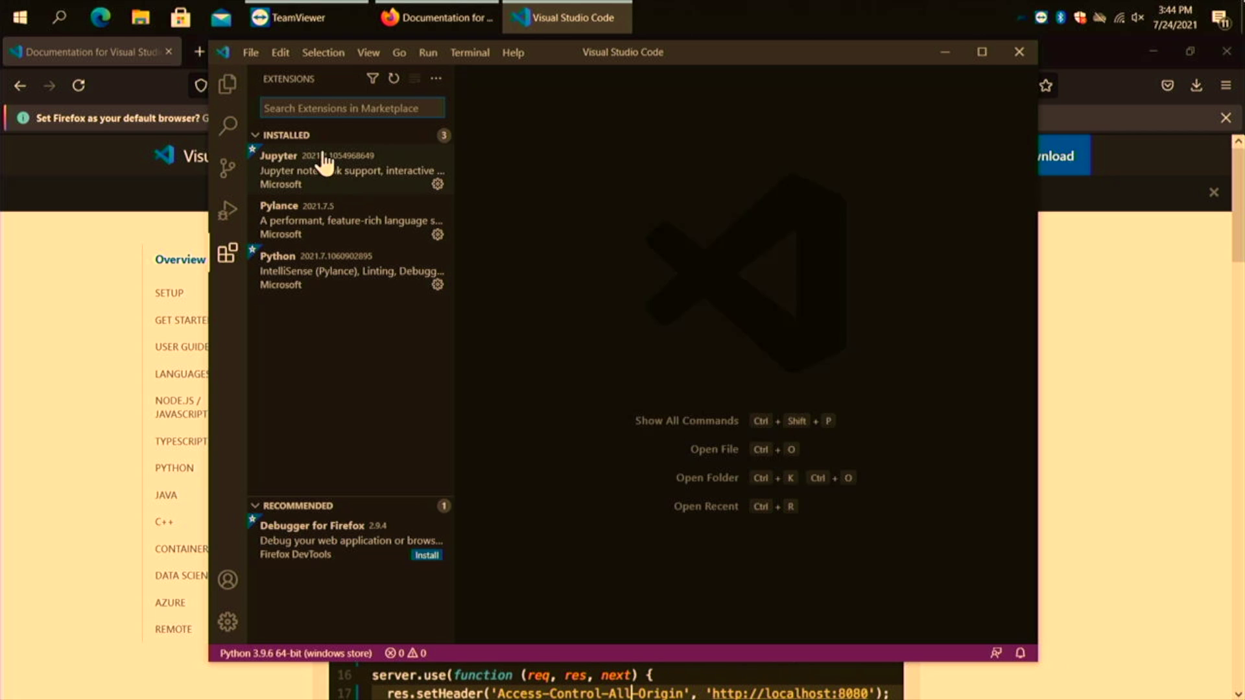
type("pyth")
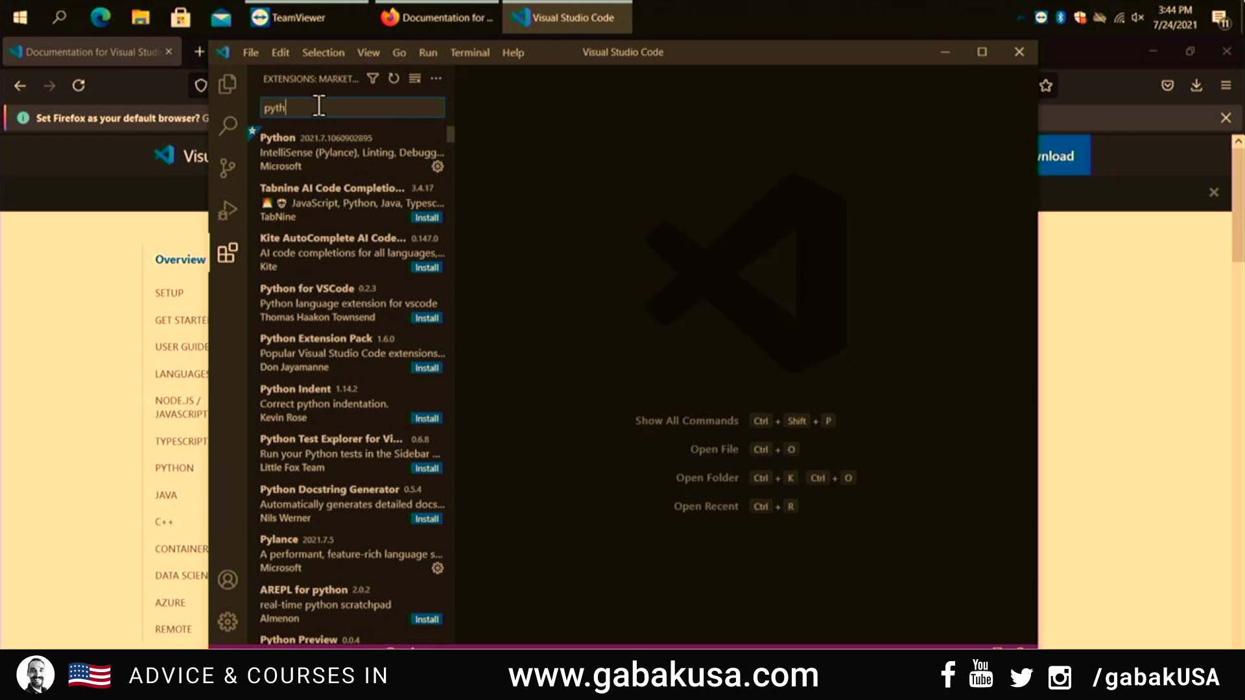
left_click(331, 170)
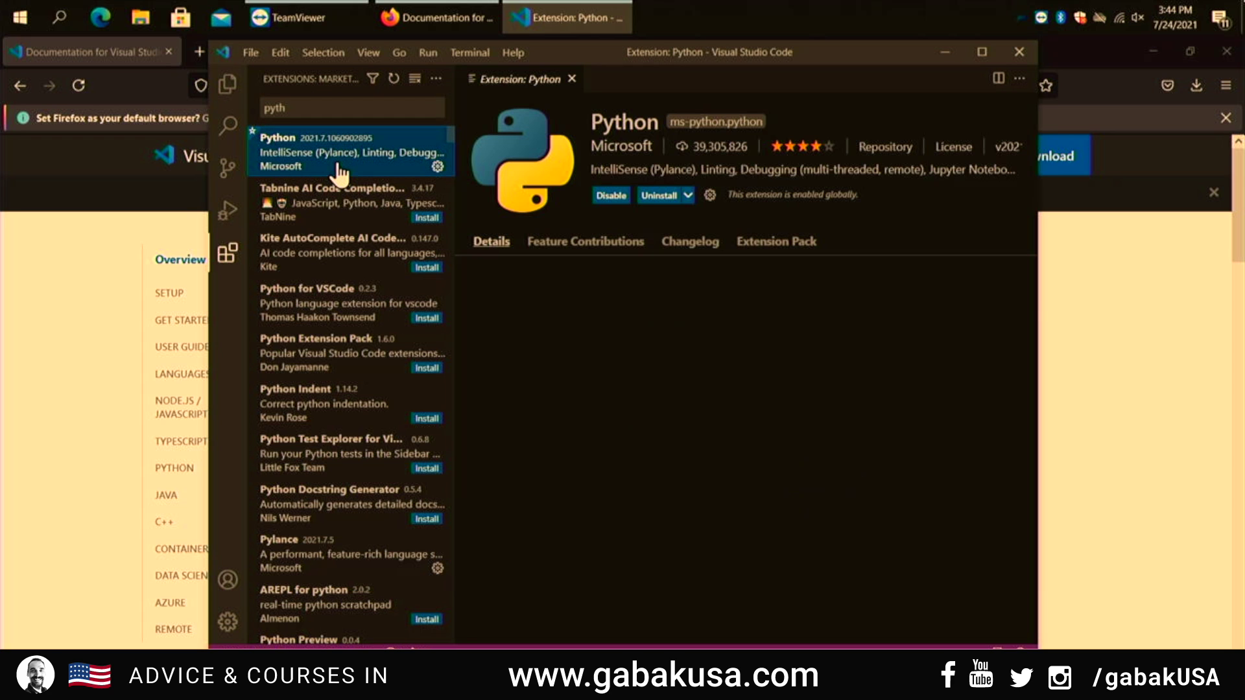
left_click(648, 206)
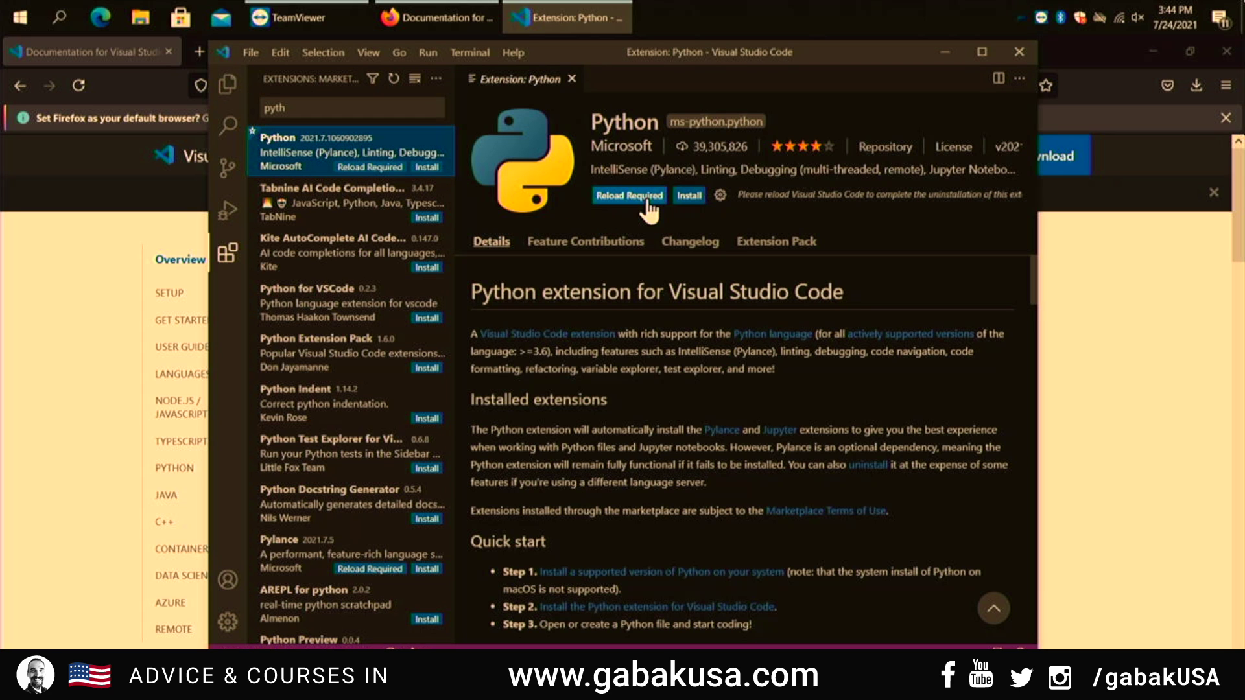
left_click(690, 198)
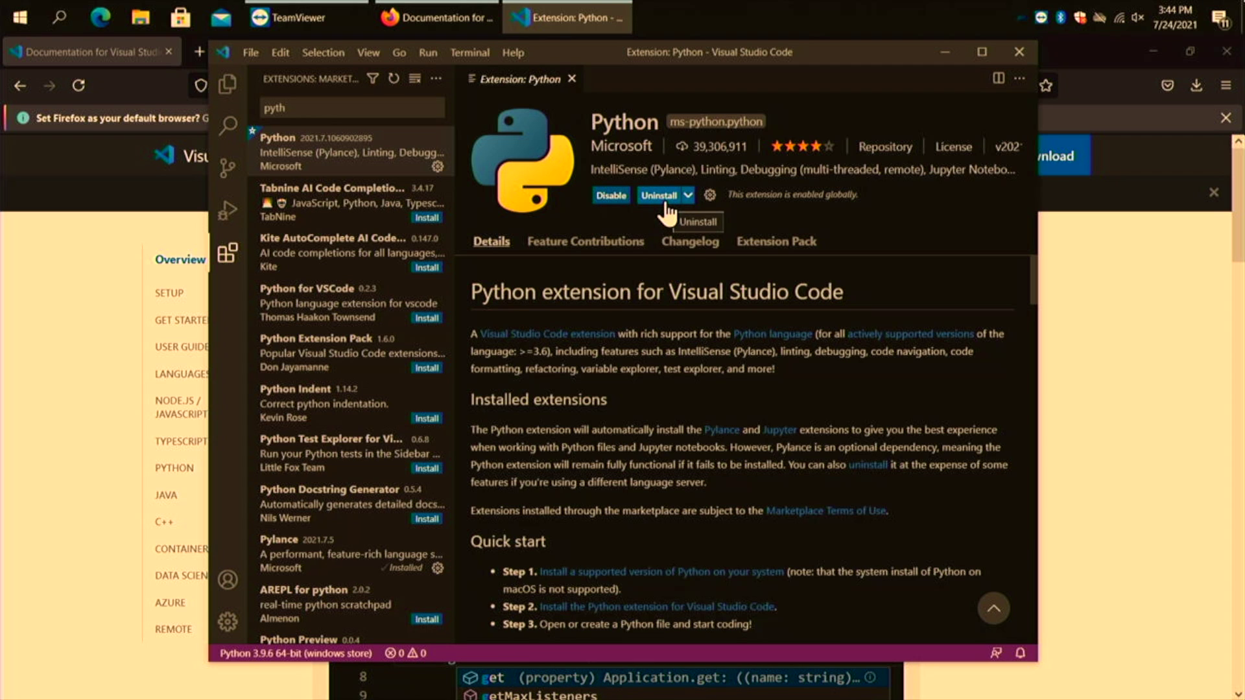
left_click(231, 91)
left_click(374, 159)
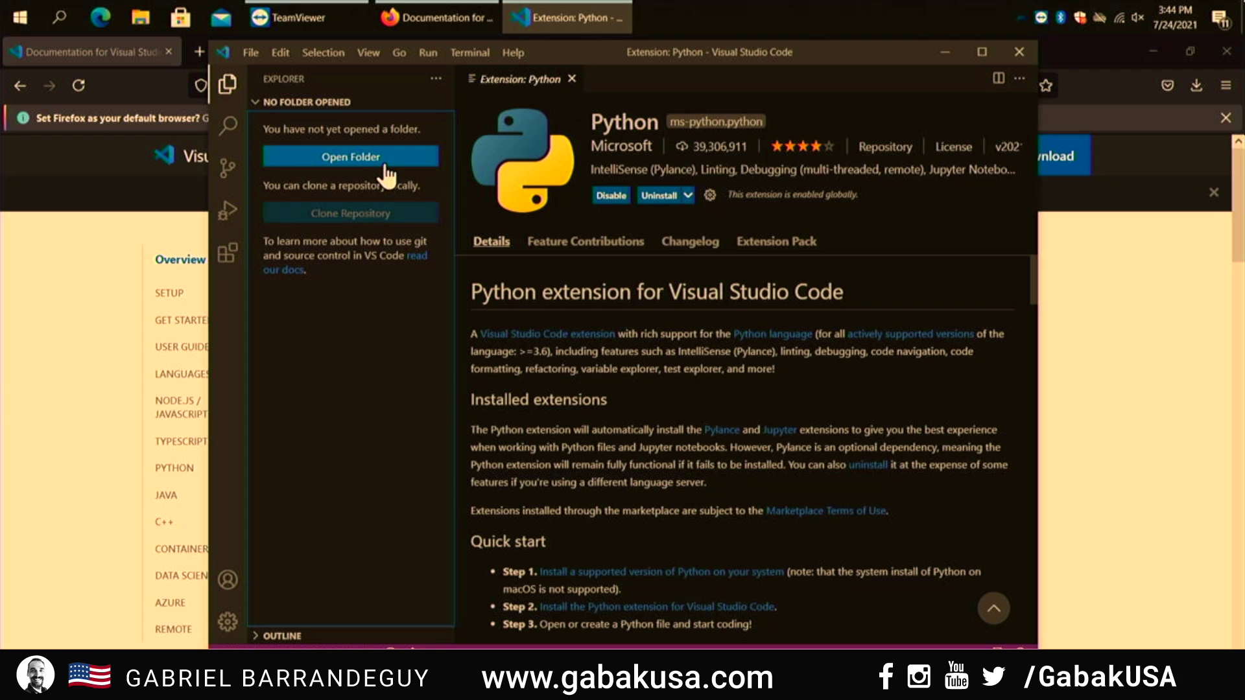
left_click(383, 161)
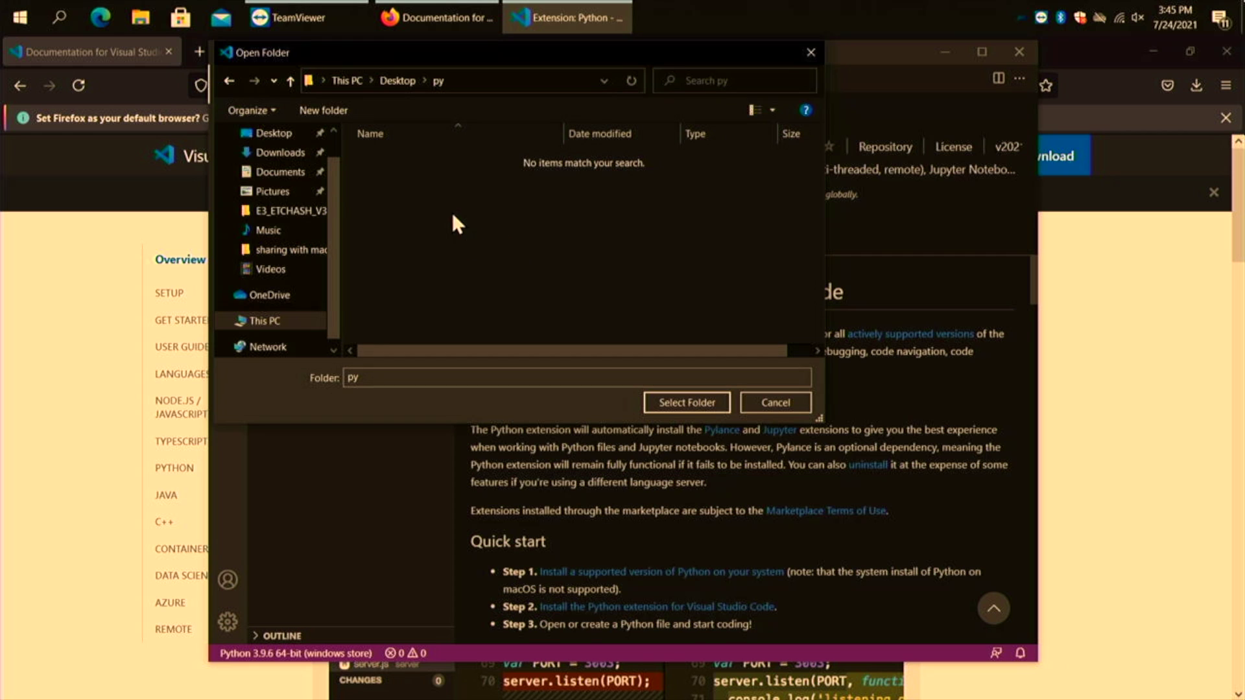
left_click(783, 407)
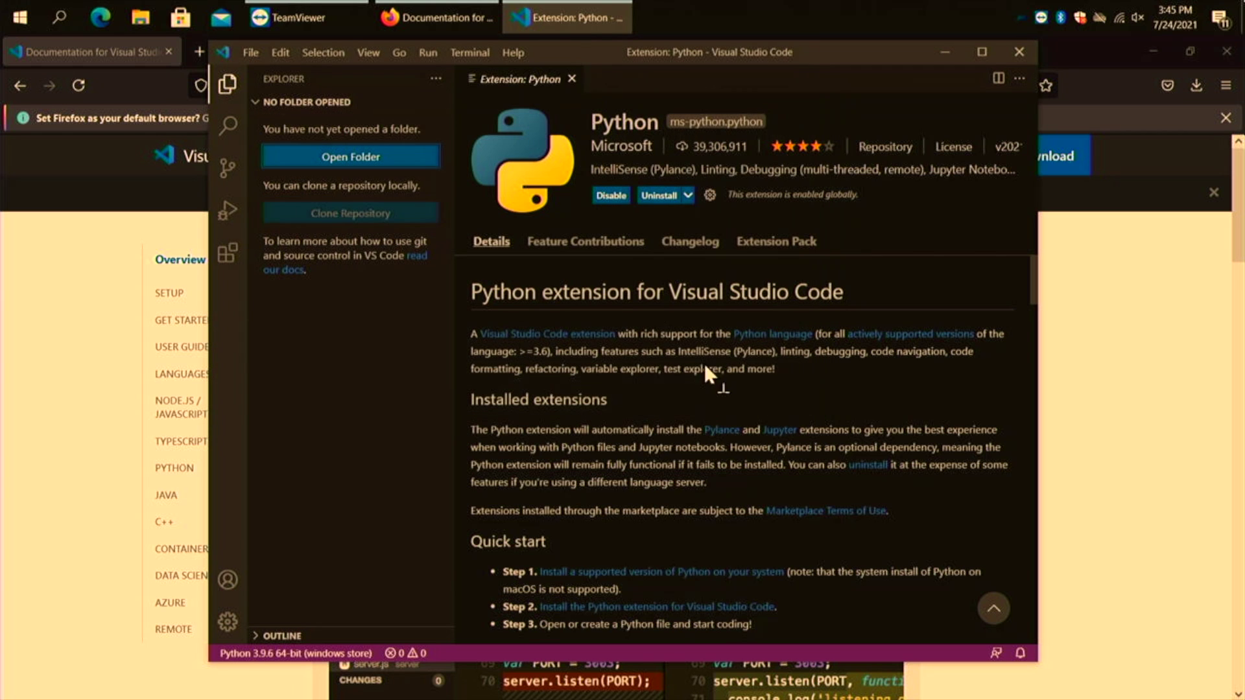
Create a new untitled file and set its language mode to Python
left_click(246, 52)
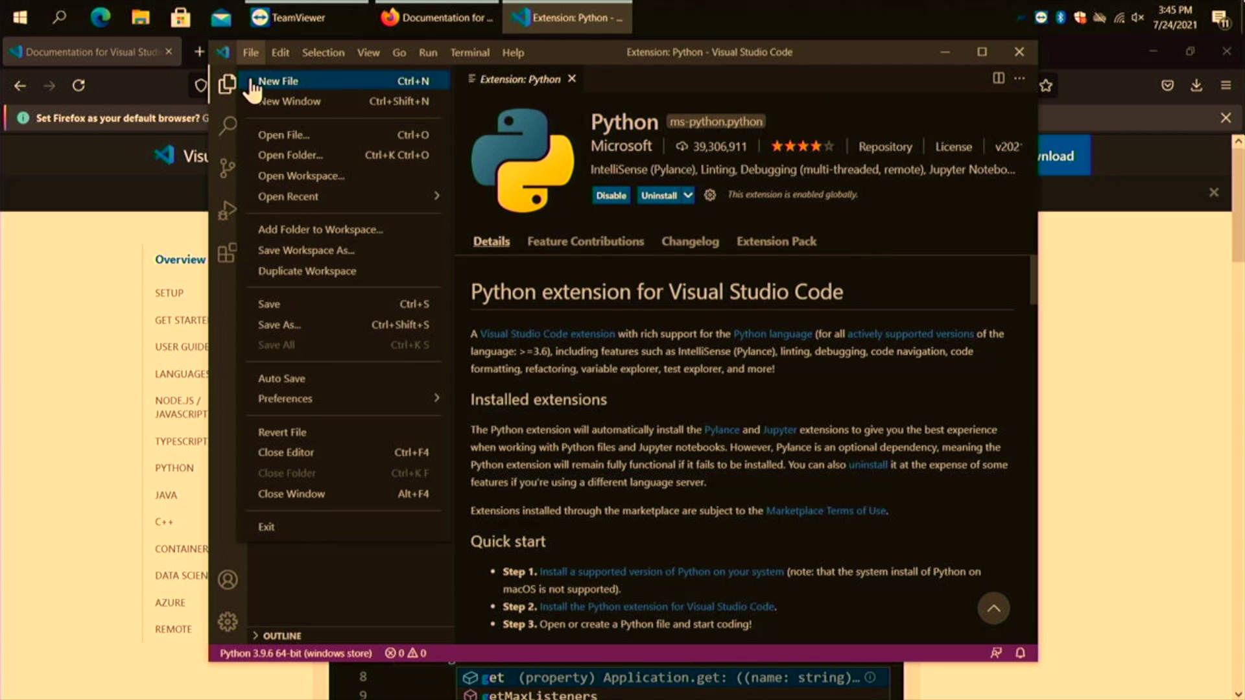
left_click(292, 84)
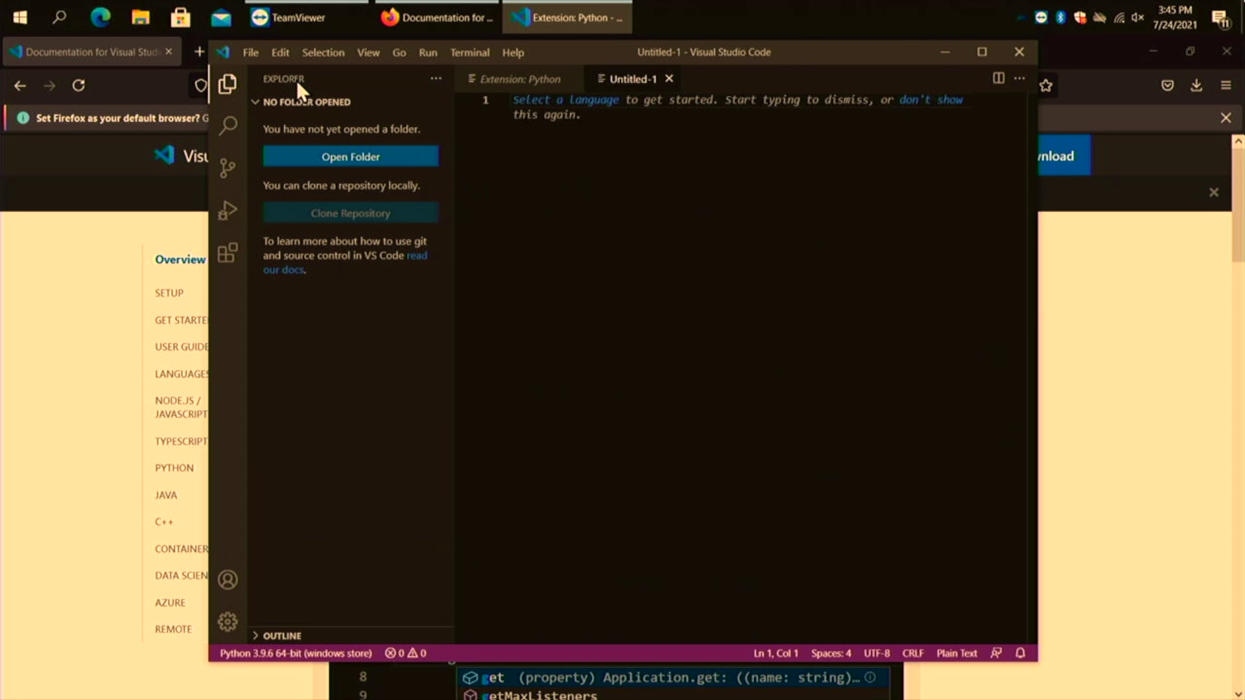
left_click(587, 101)
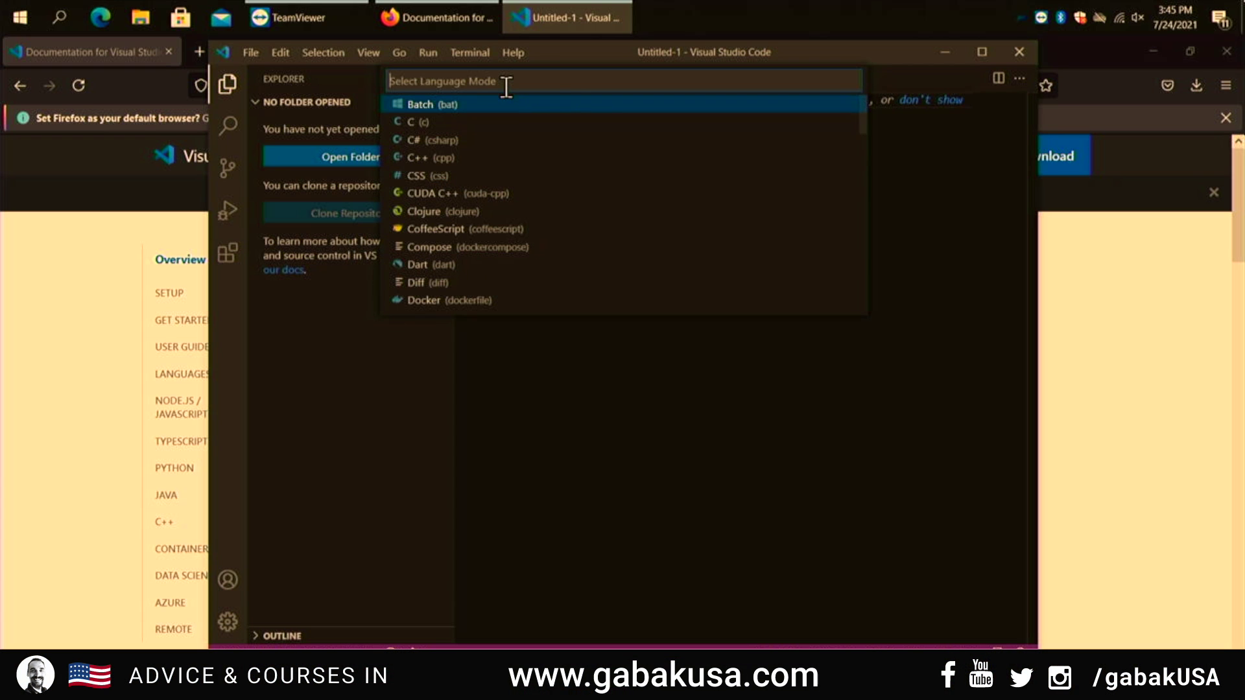
type("pyt")
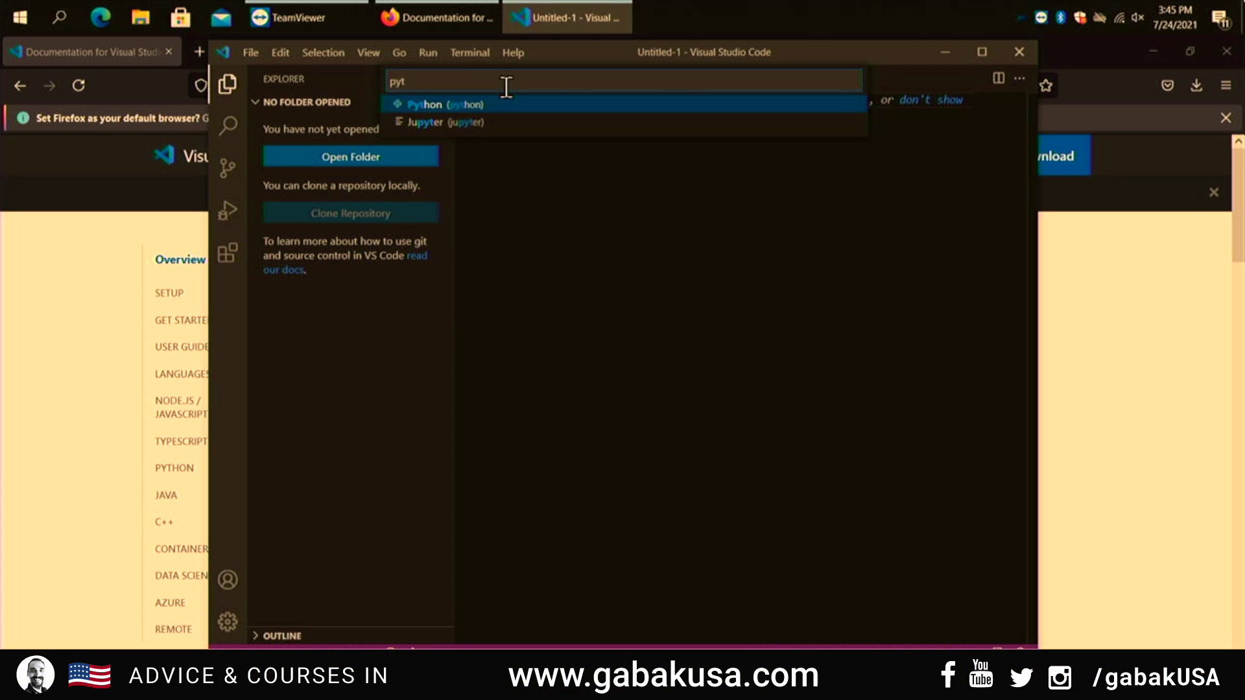
left_click(490, 104)
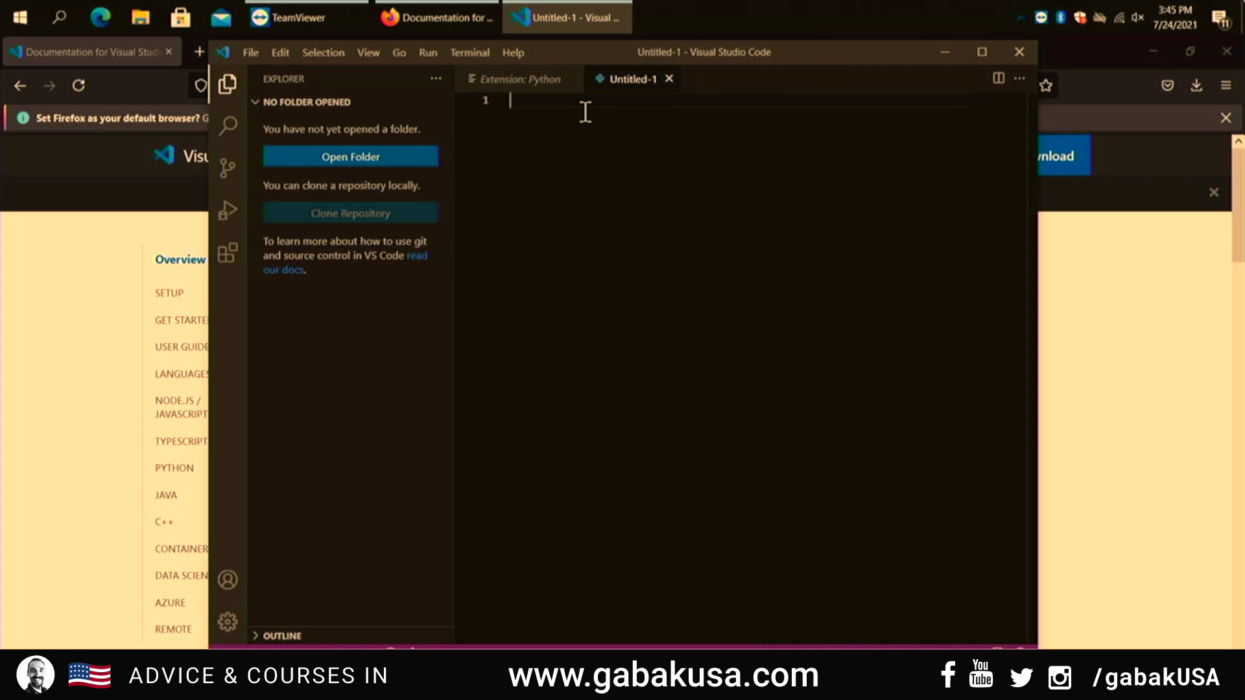
Write a print statement outputting "hi this is" followed by the presenter's first name, and start an empty second line
type("prin")
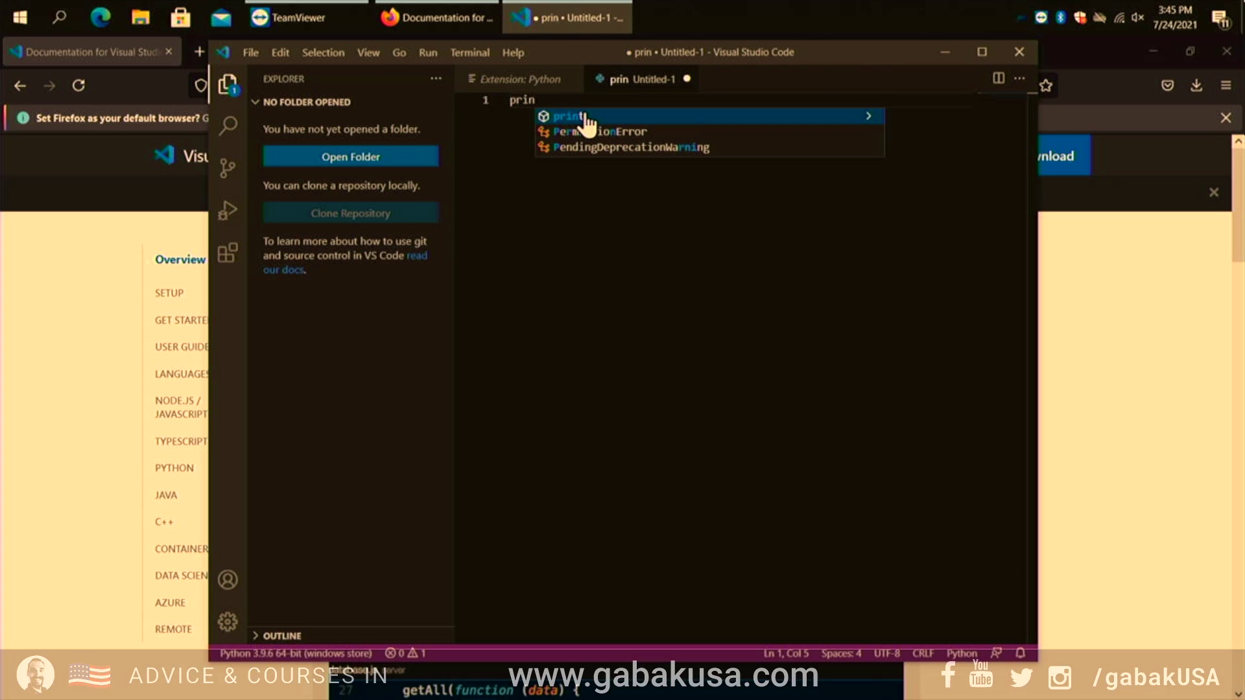
left_click(584, 117)
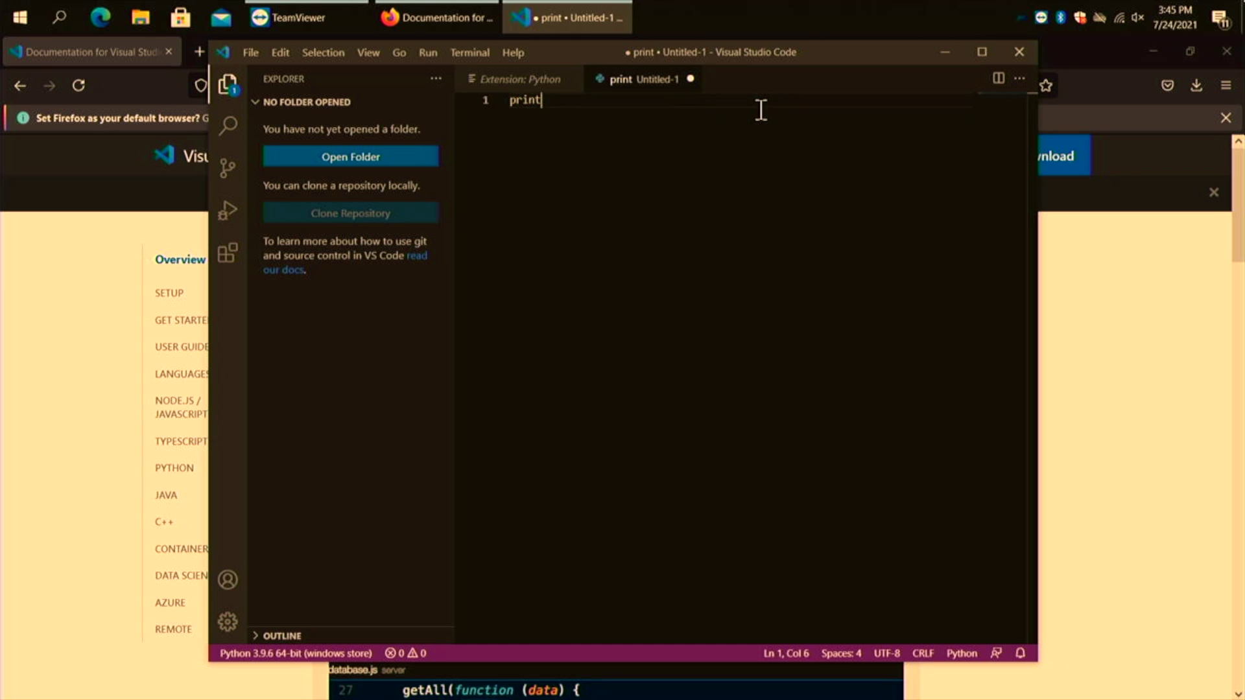
type("(")
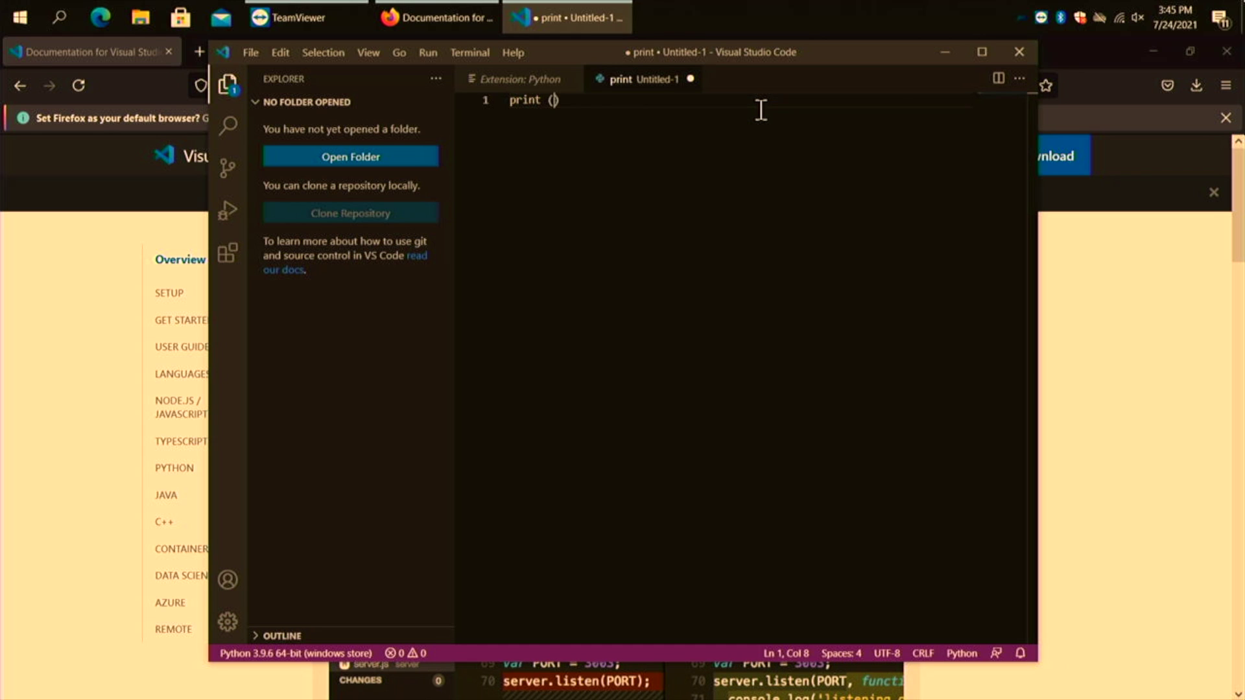
type("\"")
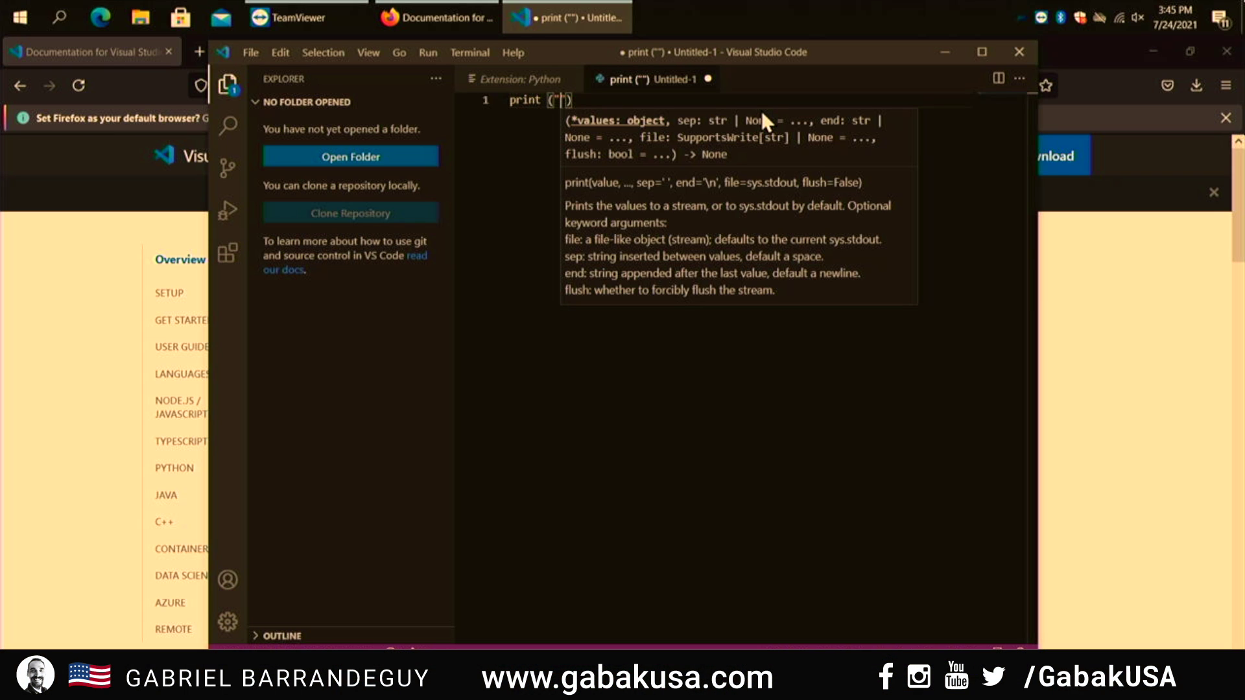
type("hi this i")
type("s gabr")
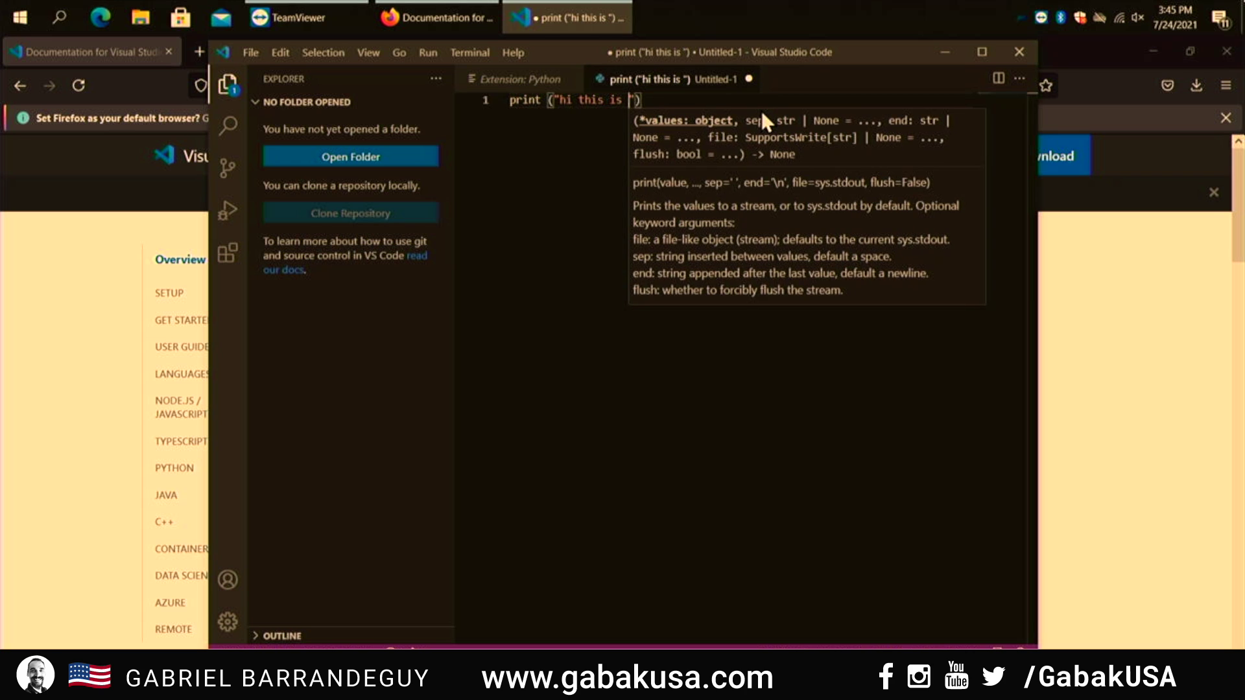
type("iel")
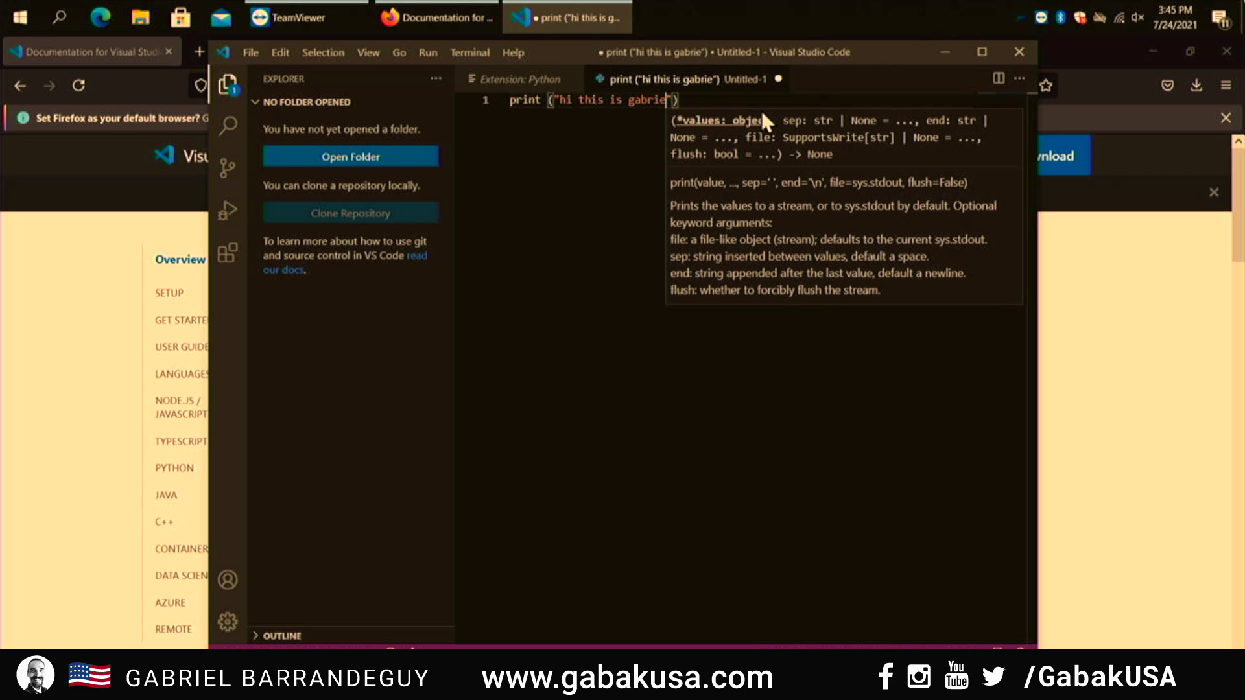
key("Return")
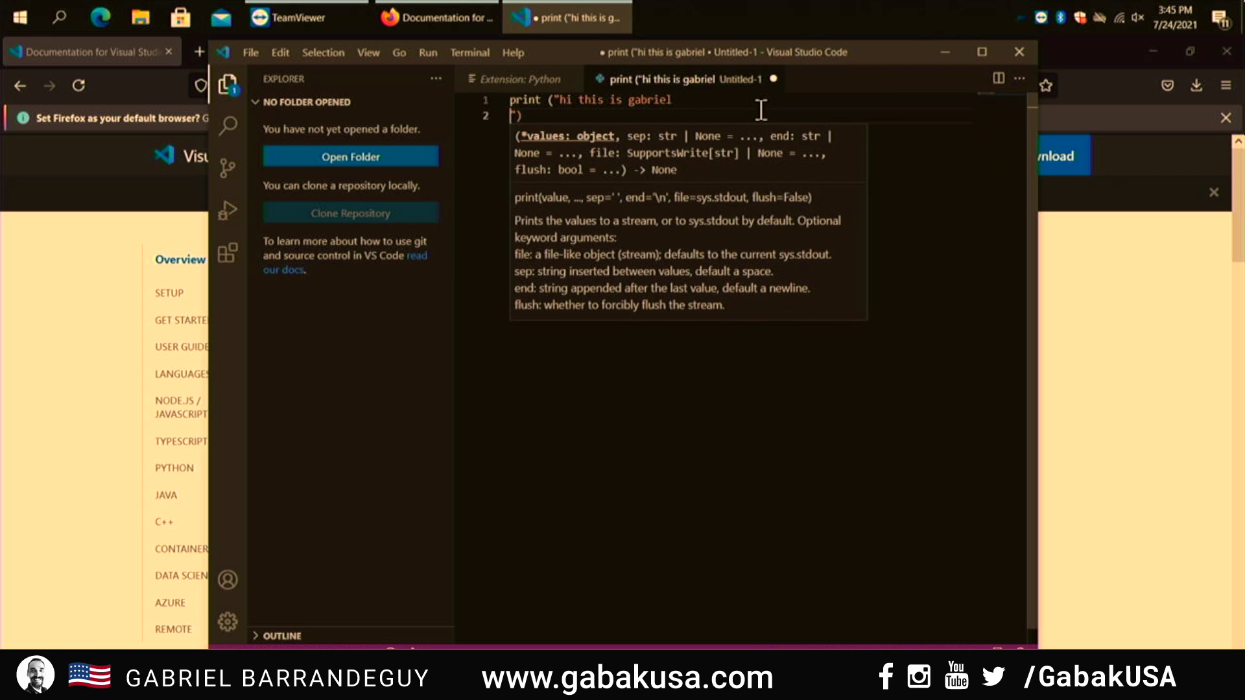
key("BackSpace")
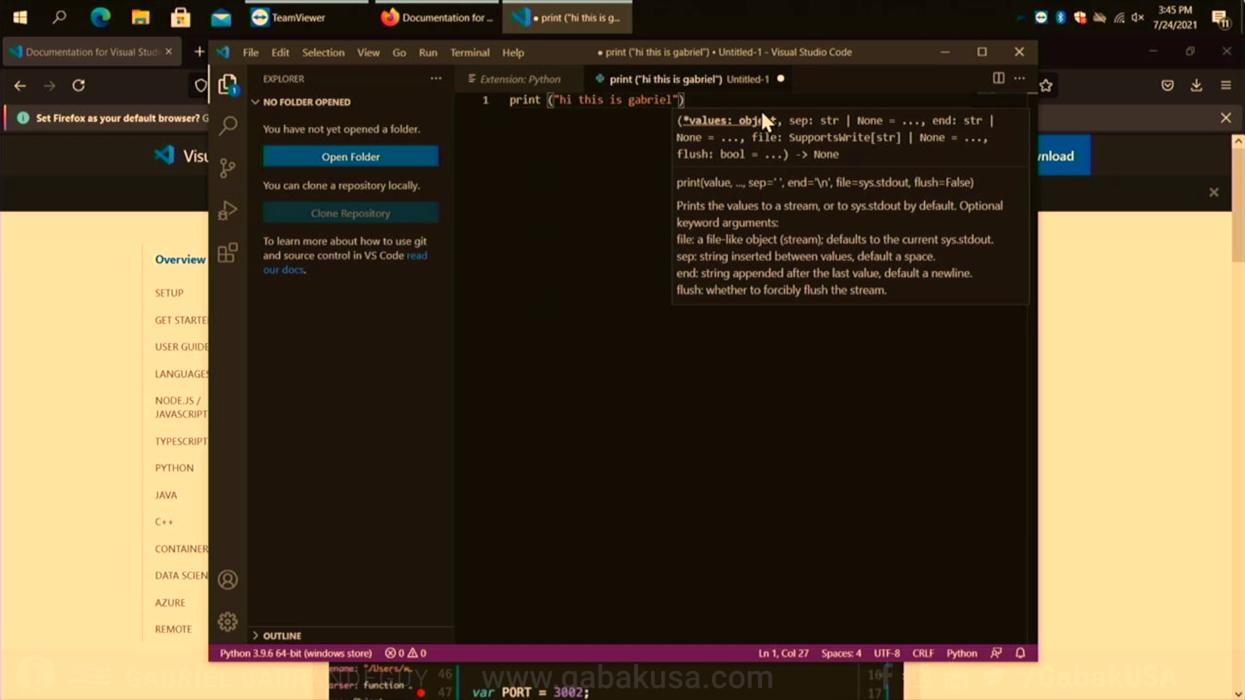
left_click(637, 151)
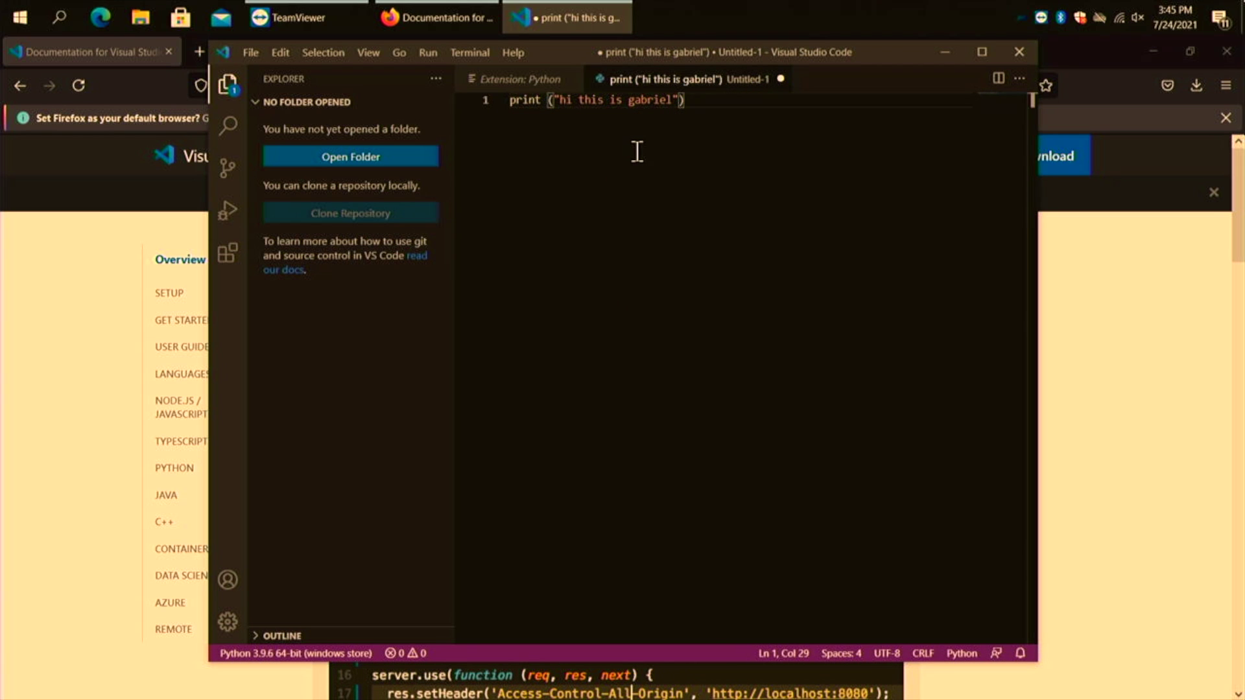
key("Return")
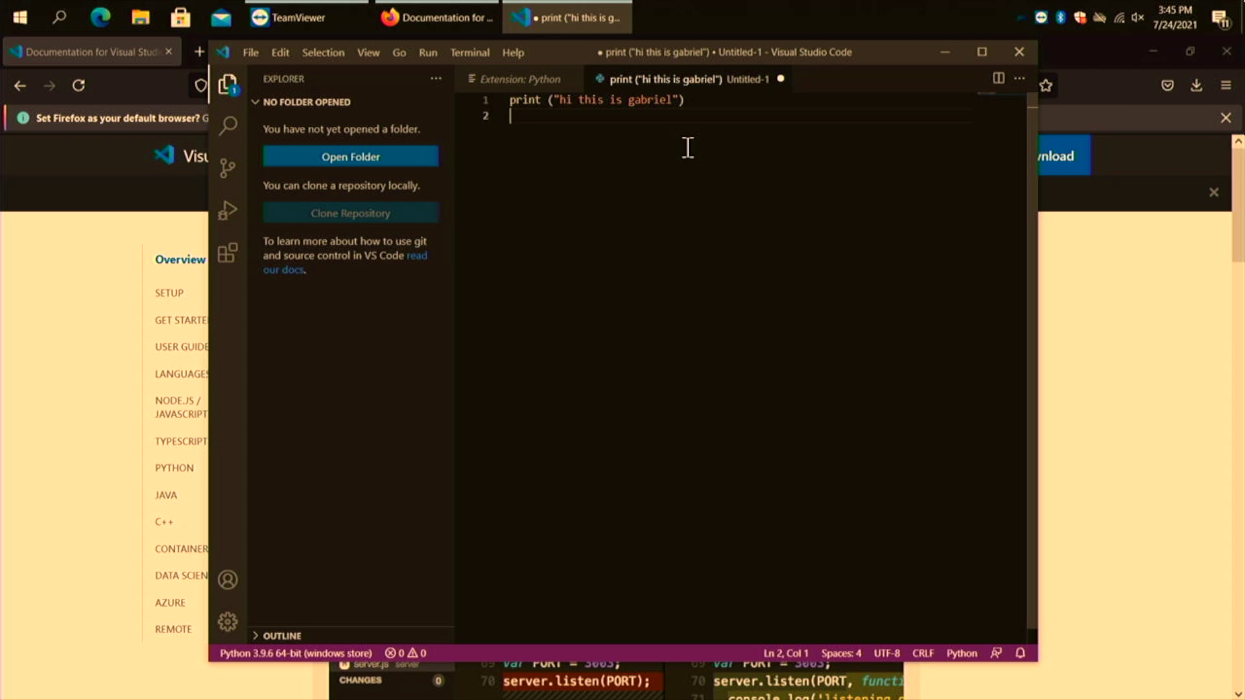
left_click(248, 57)
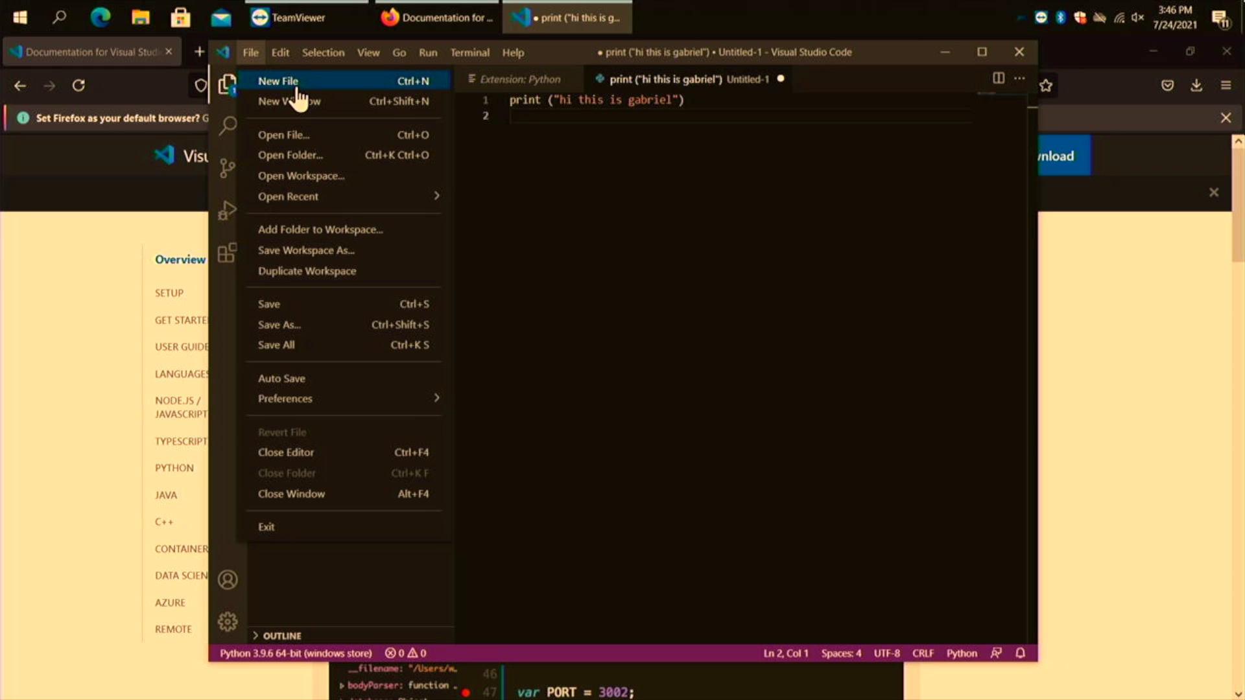
mouse_move(279, 53)
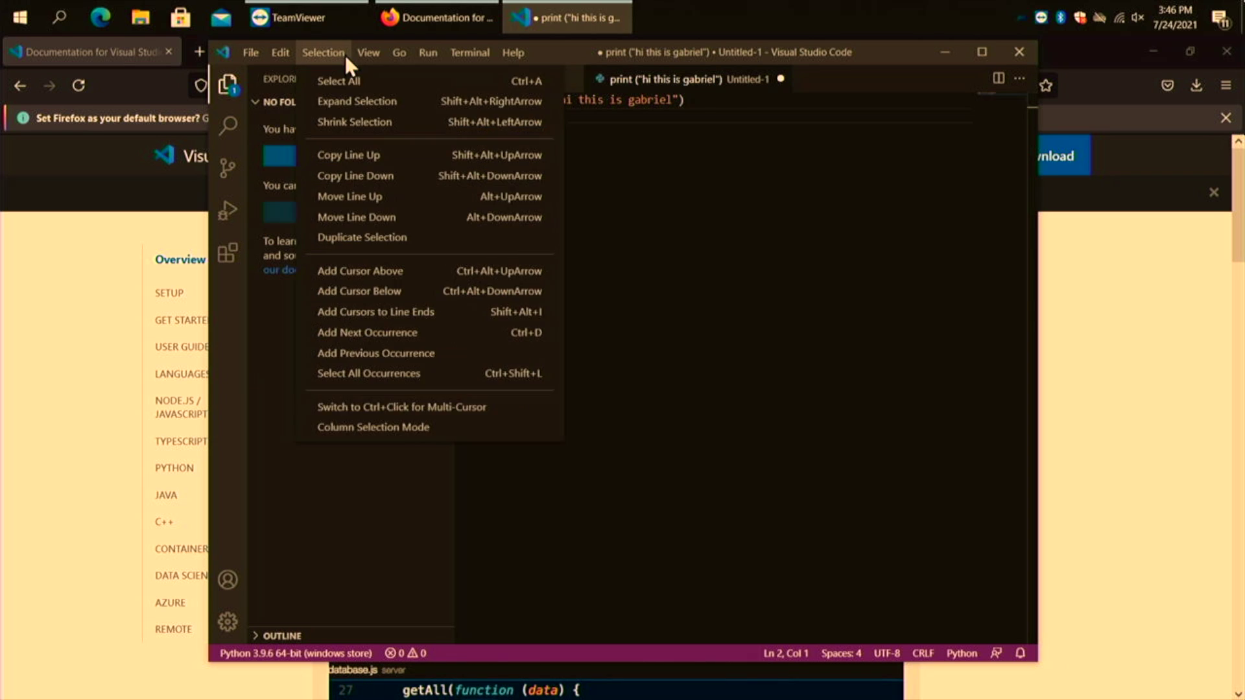
mouse_move(428, 52)
mouse_move(513, 52)
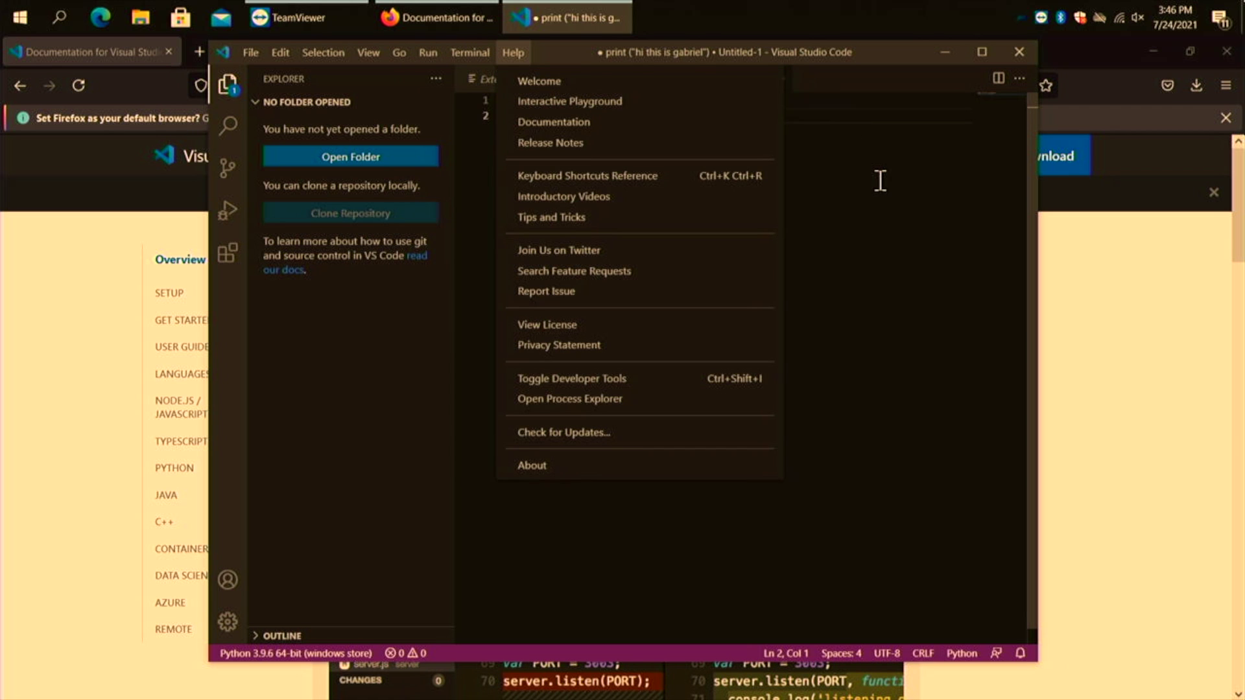